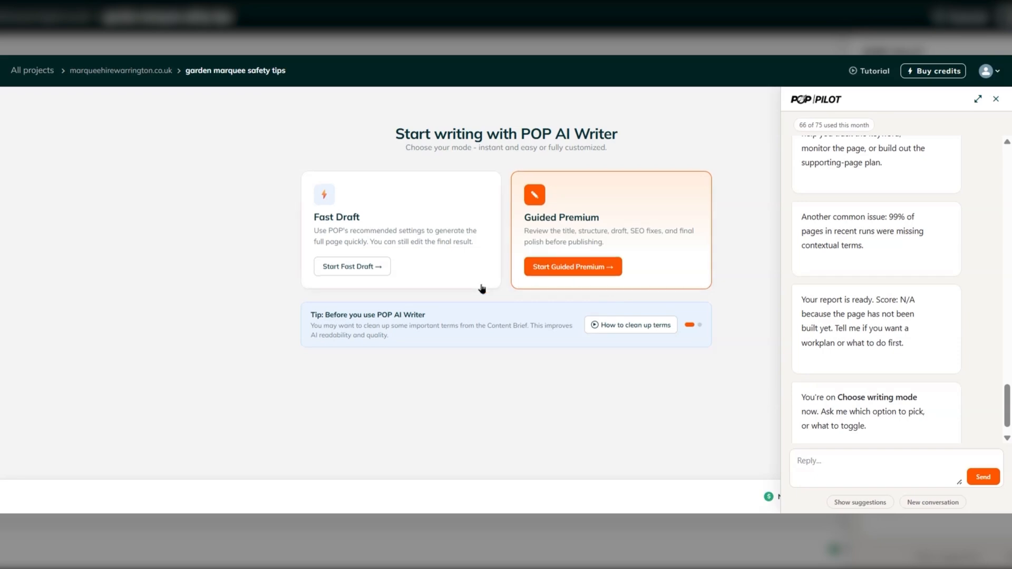
Start the Guided Premium writing mode for the article and look over its setup sections
{"action": "left_click", "coordinate": [565, 272]}
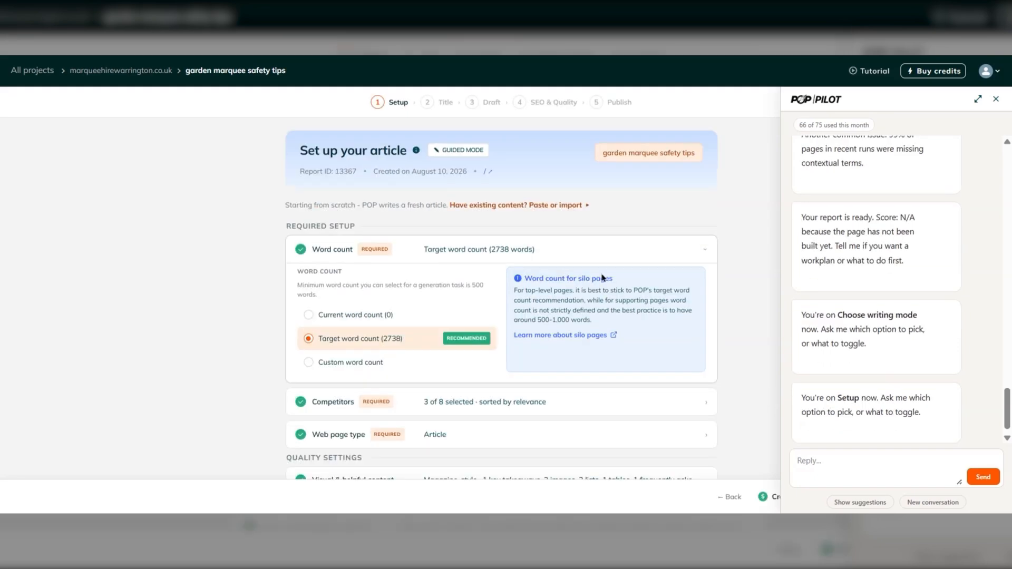
{"action": "scroll", "coordinate": [739, 276], "scroll_direction": "down", "scroll_amount": 5}
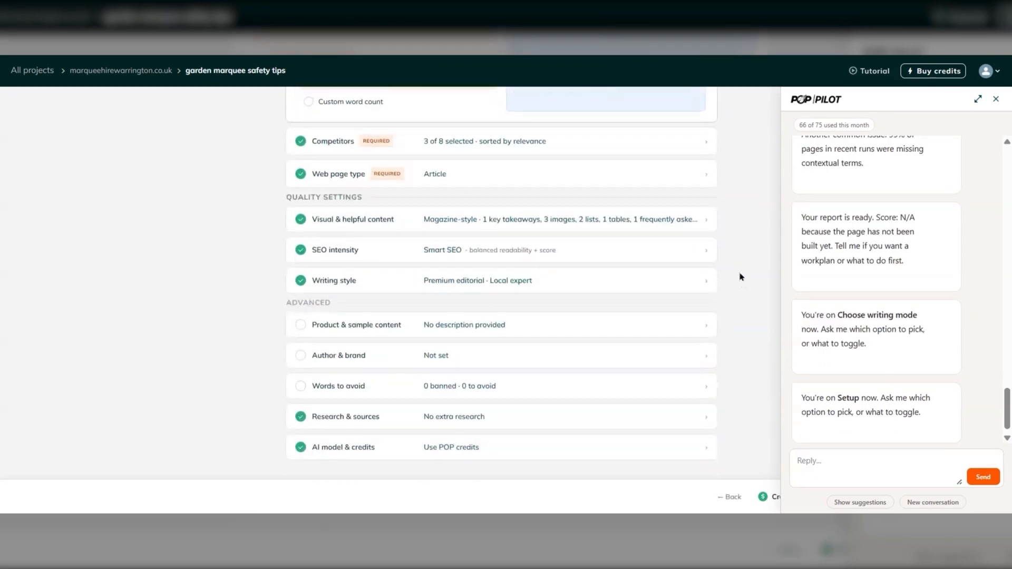
{"action": "scroll", "coordinate": [716, 286], "scroll_direction": "up", "scroll_amount": 5}
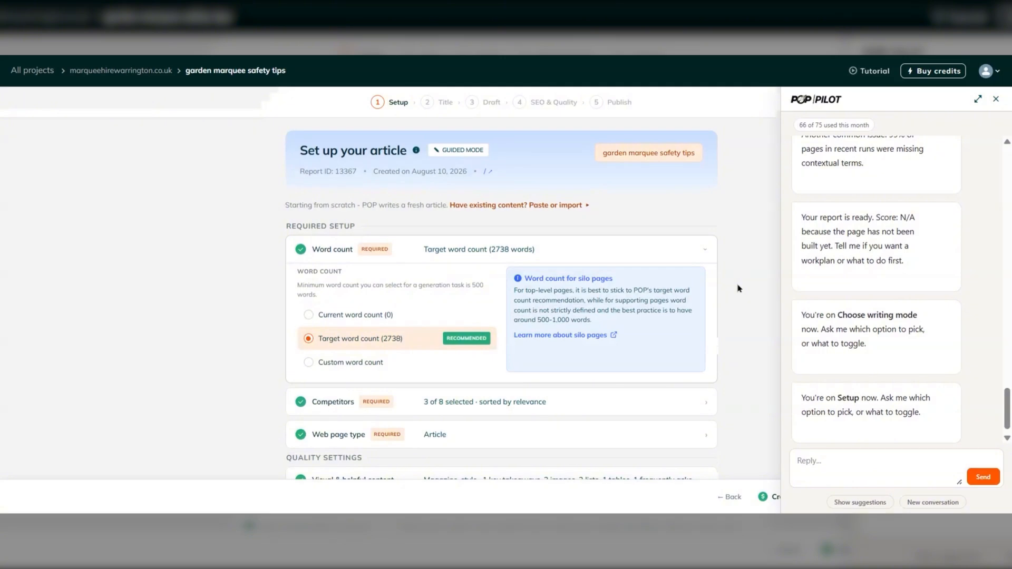
{"action": "scroll", "coordinate": [740, 288], "scroll_direction": "down", "scroll_amount": 1}
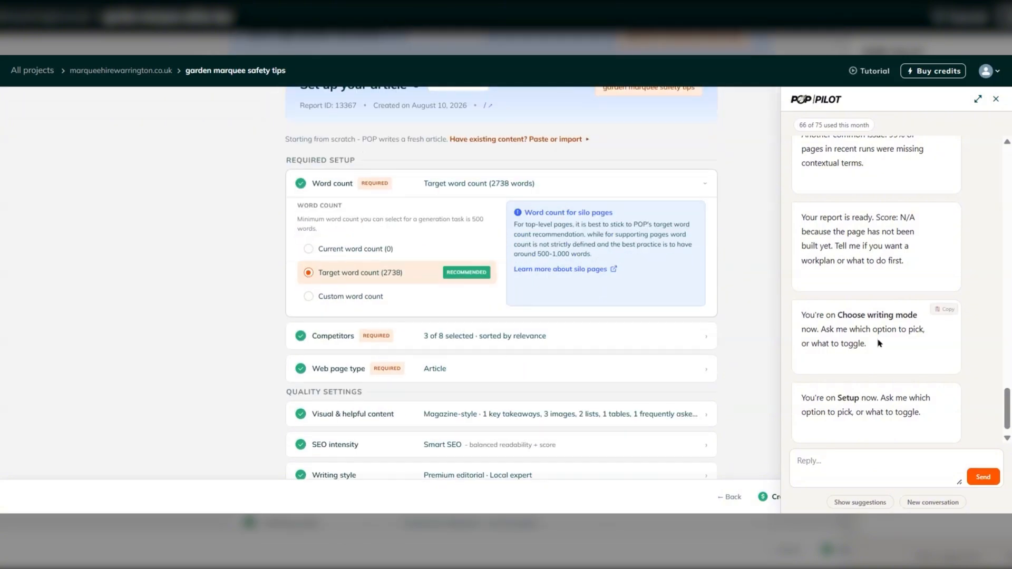
{"action": "scroll", "coordinate": [875, 369], "scroll_direction": "down", "scroll_amount": 1}
Ask the POP Pilot assistant "what should I choose for my settings here in the ai writer?"
{"action": "left_click", "coordinate": [869, 465]}
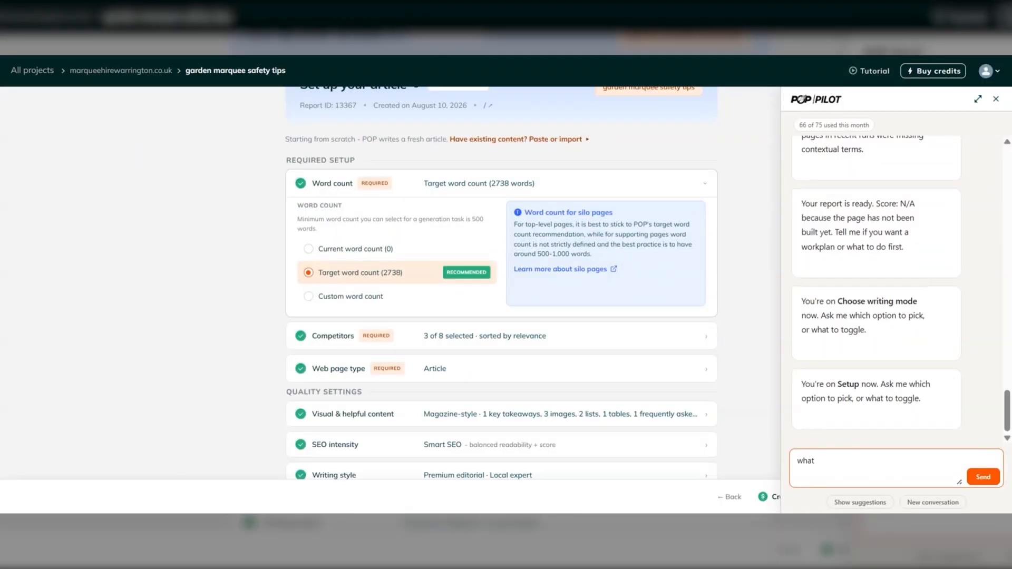
{"action": "type", "text": "what should I choose for me y s"}
{"action": "type", "text": "eengs here in the ai"}
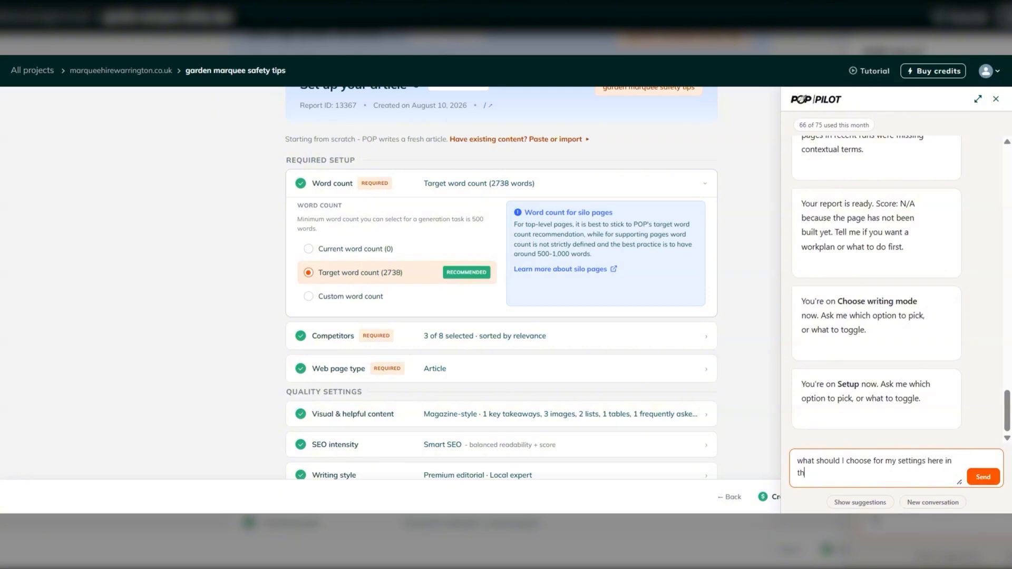
{"action": "type", "text": " writer?"}
{"action": "key", "text": "Return"}
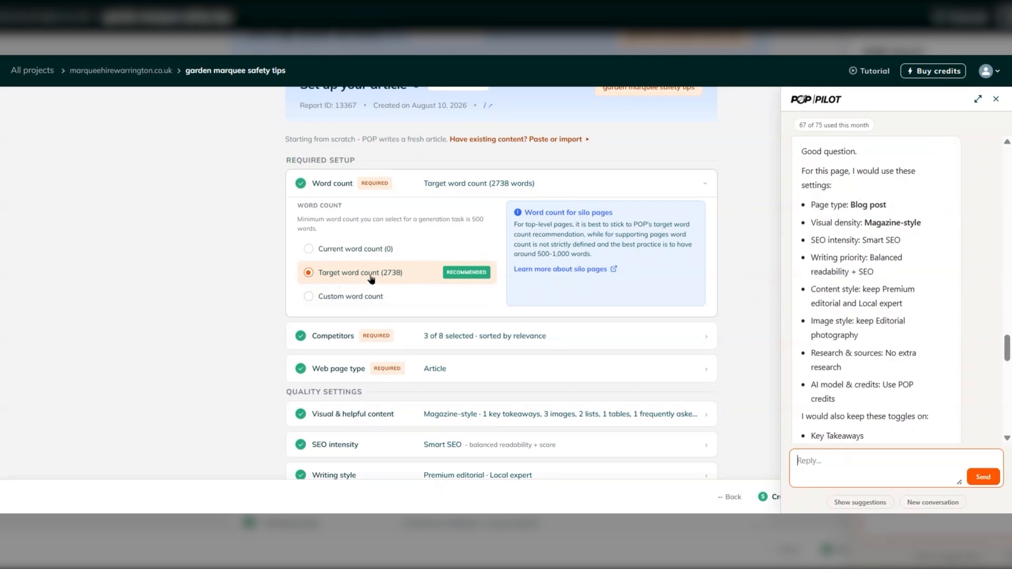
Set the web page type to Blog post and review the list of competitor pages used for inspiration
{"action": "left_click", "coordinate": [446, 375]}
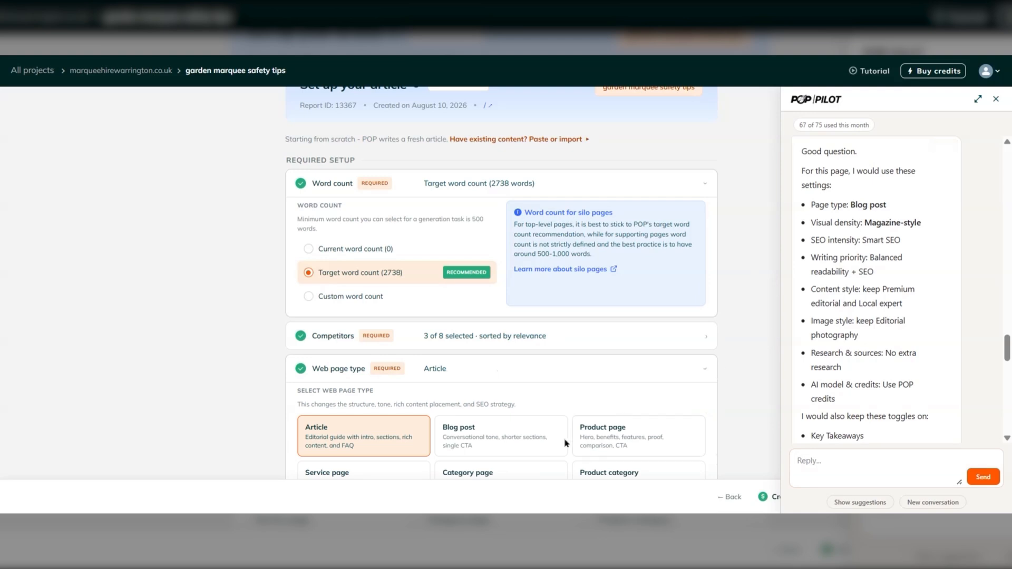
{"action": "left_click", "coordinate": [518, 443]}
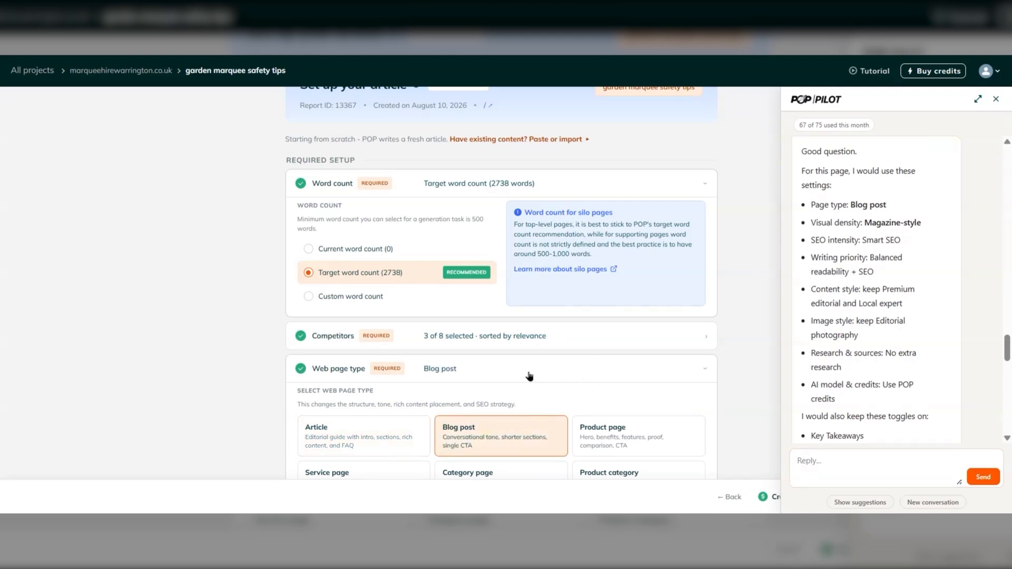
{"action": "left_click", "coordinate": [472, 341]}
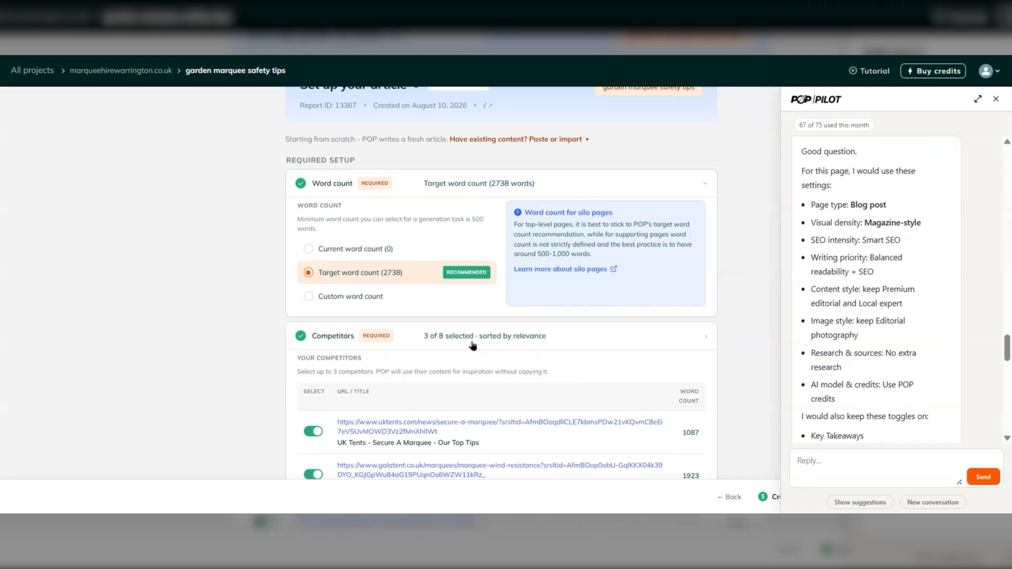
{"action": "scroll", "coordinate": [555, 355], "scroll_direction": "down", "scroll_amount": 4}
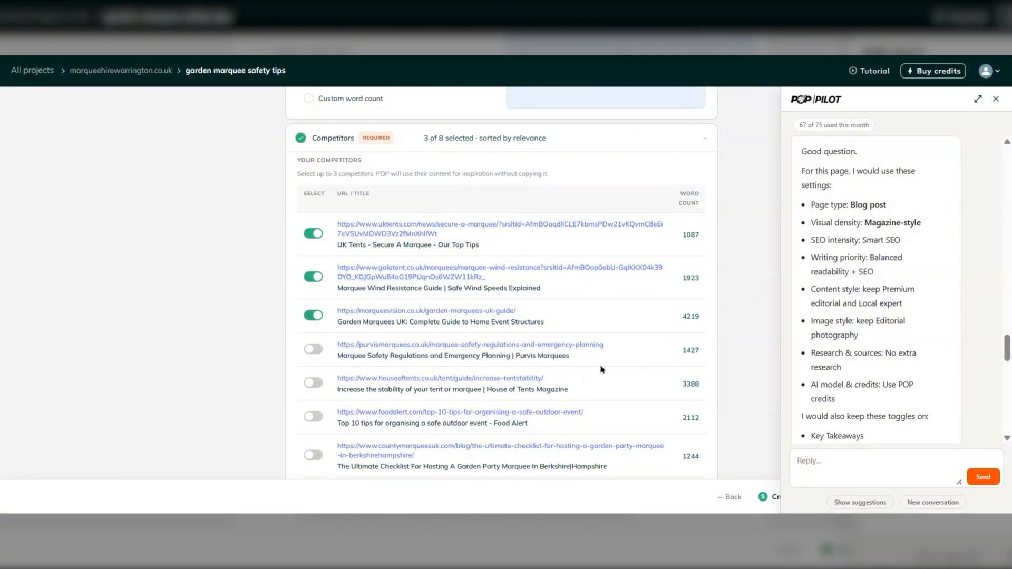
{"action": "scroll", "coordinate": [613, 304], "scroll_direction": "down", "scroll_amount": 3}
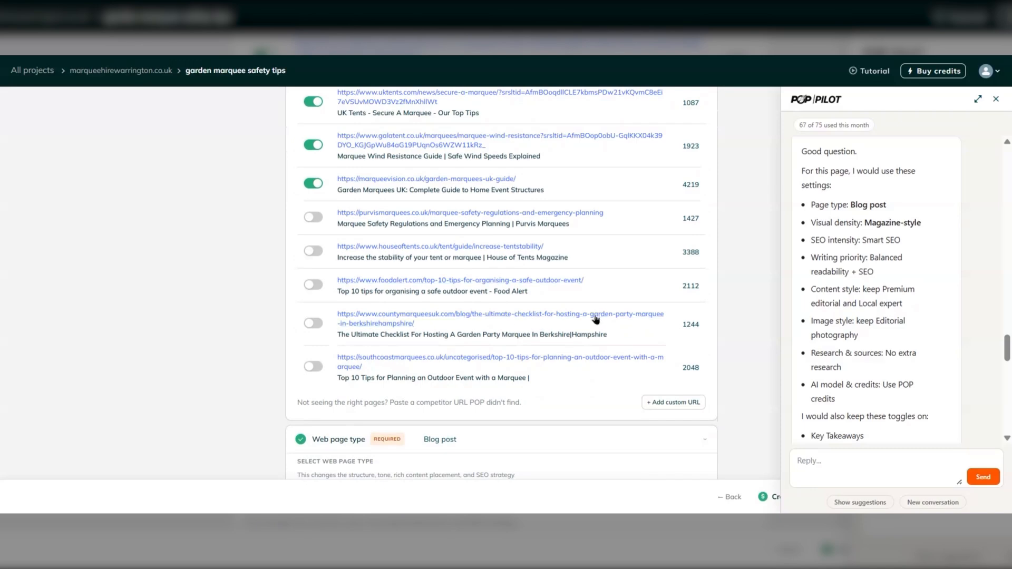
{"action": "scroll", "coordinate": [598, 319], "scroll_direction": "up", "scroll_amount": 6}
{"action": "scroll", "coordinate": [570, 345], "scroll_direction": "down", "scroll_amount": 9}
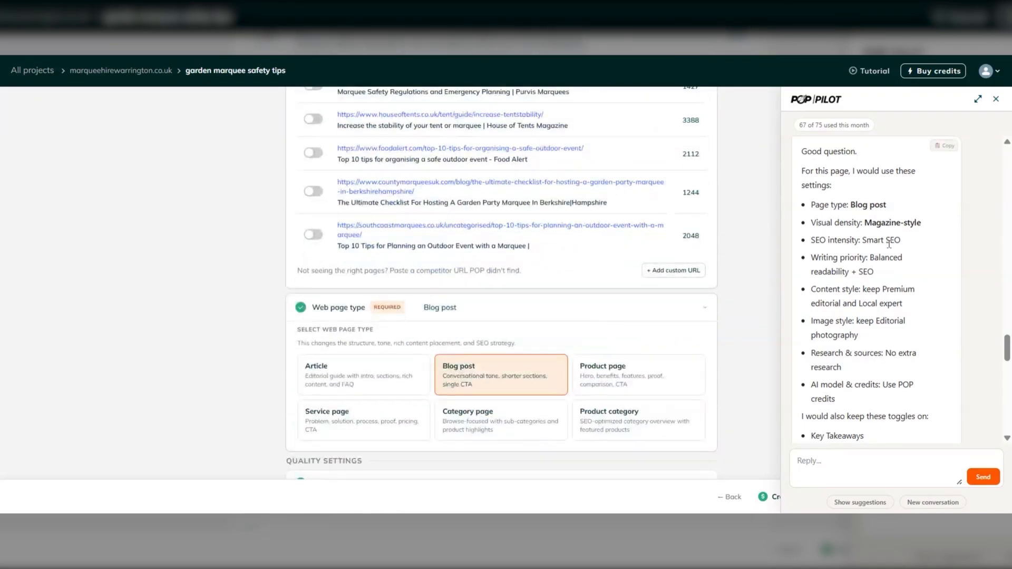
Compare the assistant's recommended settings with the visual density, components and image style under Visual & helpful content
{"action": "scroll", "coordinate": [878, 319], "scroll_direction": "down", "scroll_amount": 3}
{"action": "scroll", "coordinate": [881, 263], "scroll_direction": "up", "scroll_amount": 2}
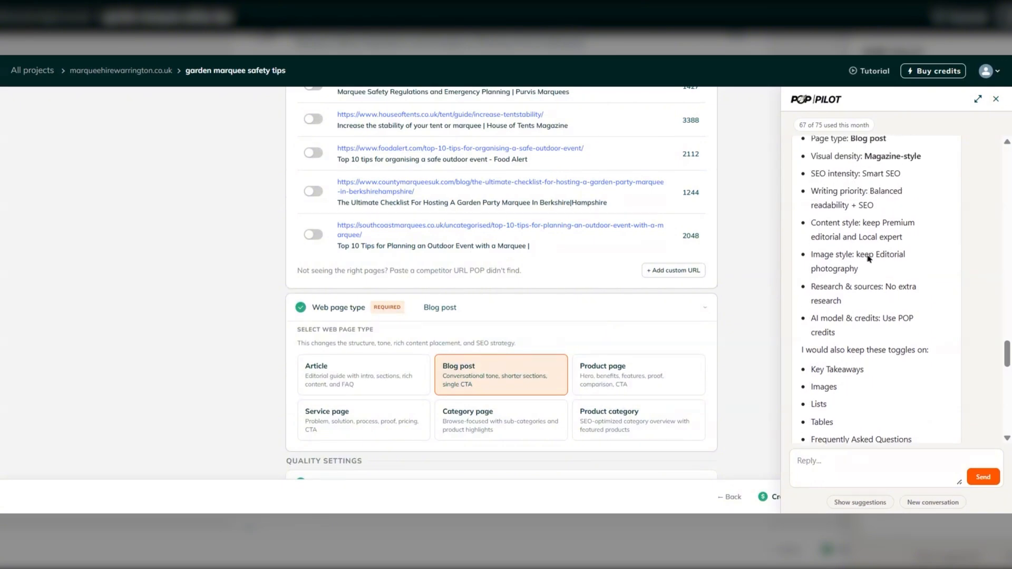
{"action": "scroll", "coordinate": [881, 242], "scroll_direction": "up", "scroll_amount": 2}
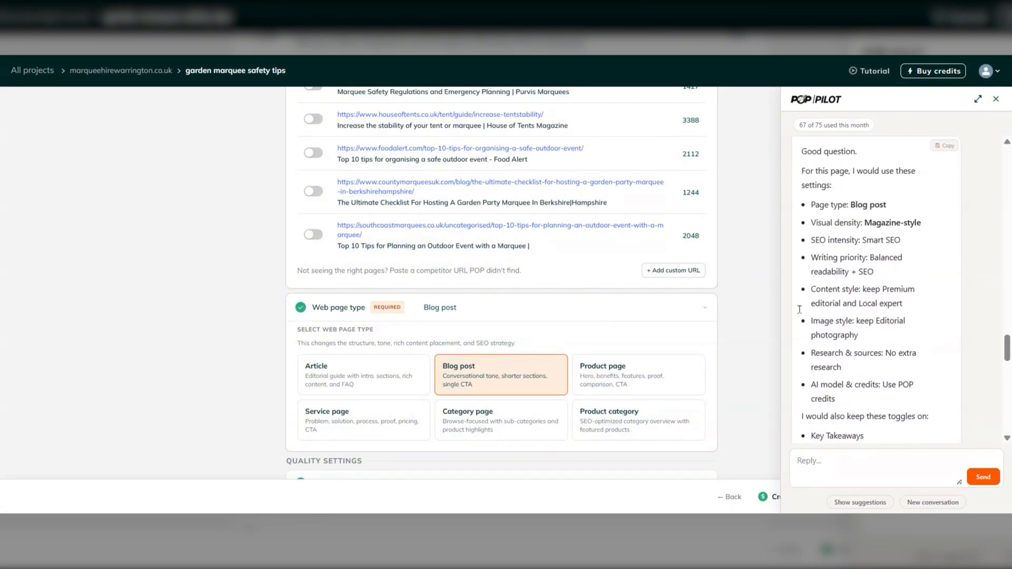
{"action": "scroll", "coordinate": [244, 373], "scroll_direction": "down", "scroll_amount": 4}
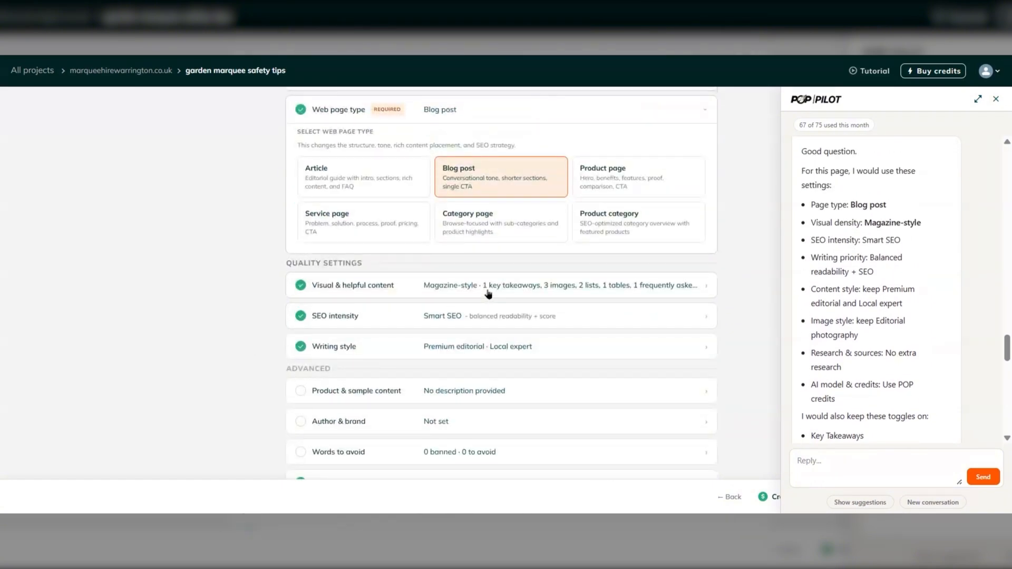
{"action": "left_click", "coordinate": [489, 293]}
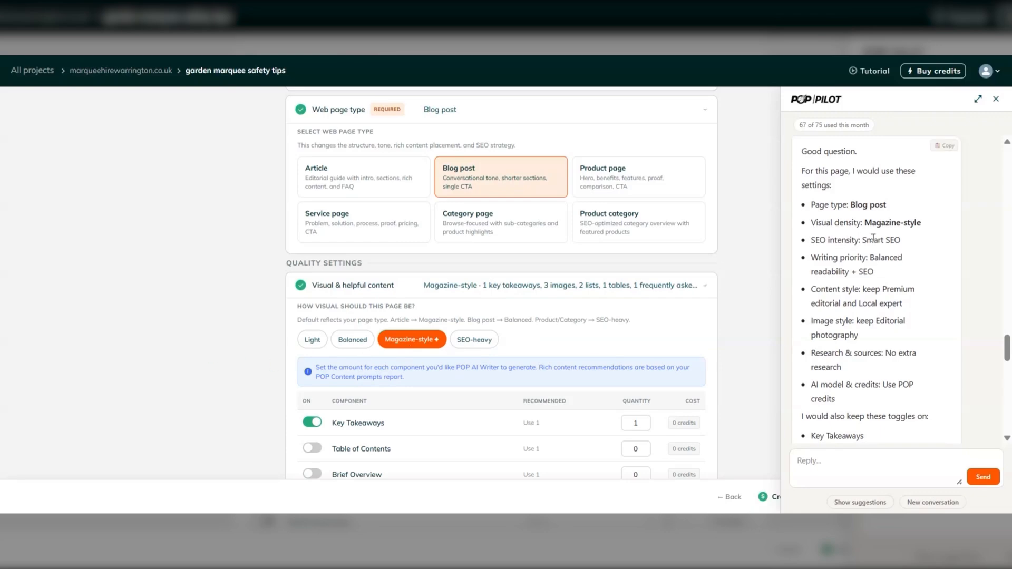
{"action": "scroll", "coordinate": [210, 364], "scroll_direction": "down", "scroll_amount": 5}
{"action": "scroll", "coordinate": [218, 365], "scroll_direction": "down", "scroll_amount": 5}
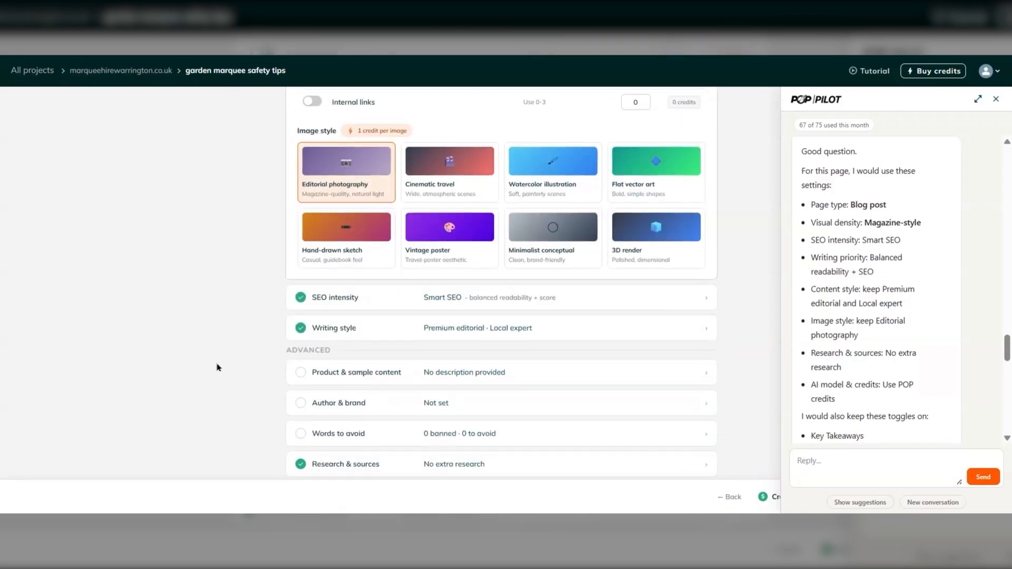
Expand the SEO intensity, Writing style and Author & brand sections to review their options
{"action": "left_click", "coordinate": [463, 298]}
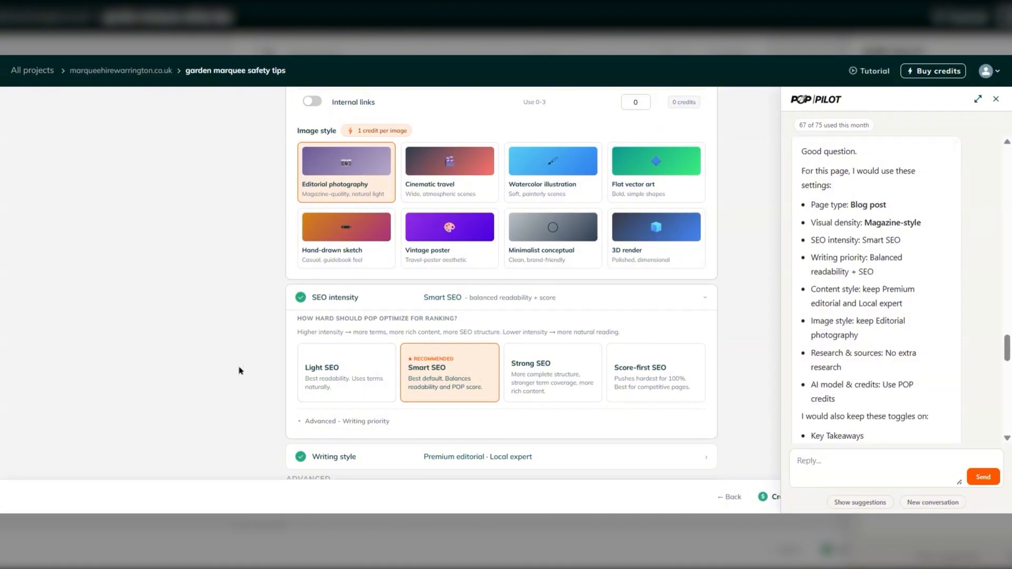
{"action": "scroll", "coordinate": [191, 346], "scroll_direction": "down", "scroll_amount": 3}
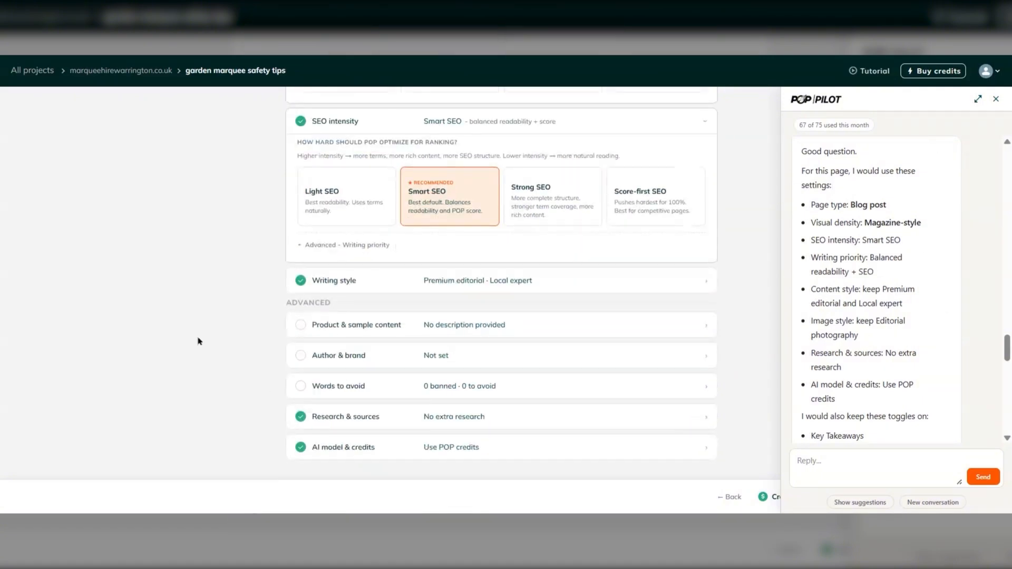
{"action": "left_click", "coordinate": [483, 289]}
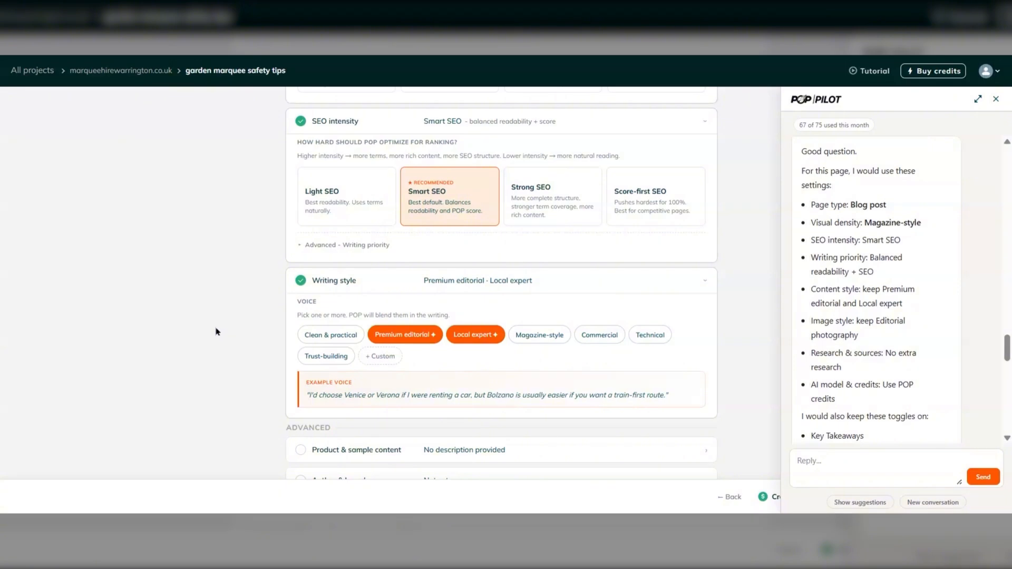
{"action": "scroll", "coordinate": [216, 332], "scroll_direction": "down", "scroll_amount": 1}
{"action": "scroll", "coordinate": [217, 333], "scroll_direction": "down", "scroll_amount": 1}
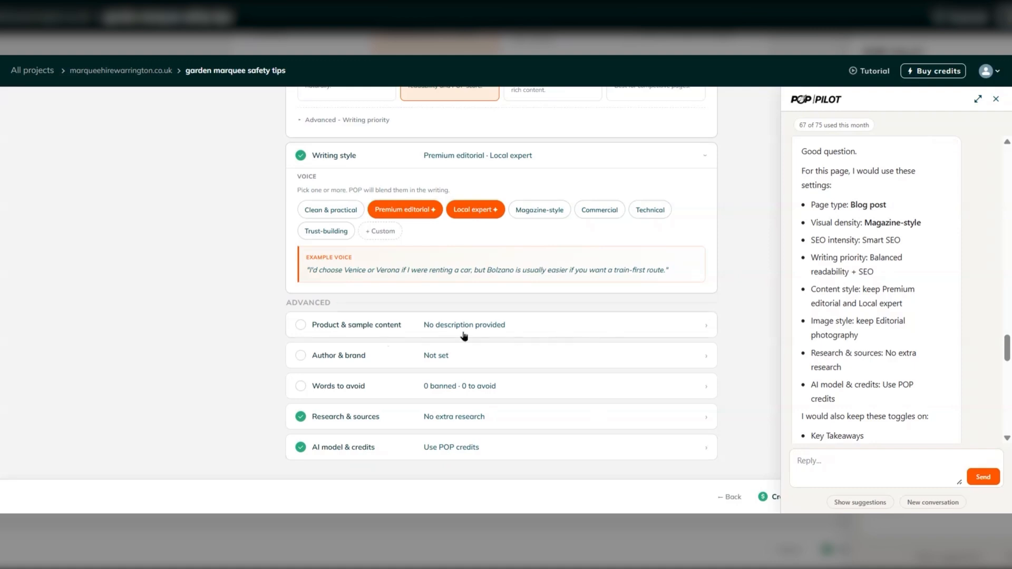
{"action": "left_click", "coordinate": [459, 366]}
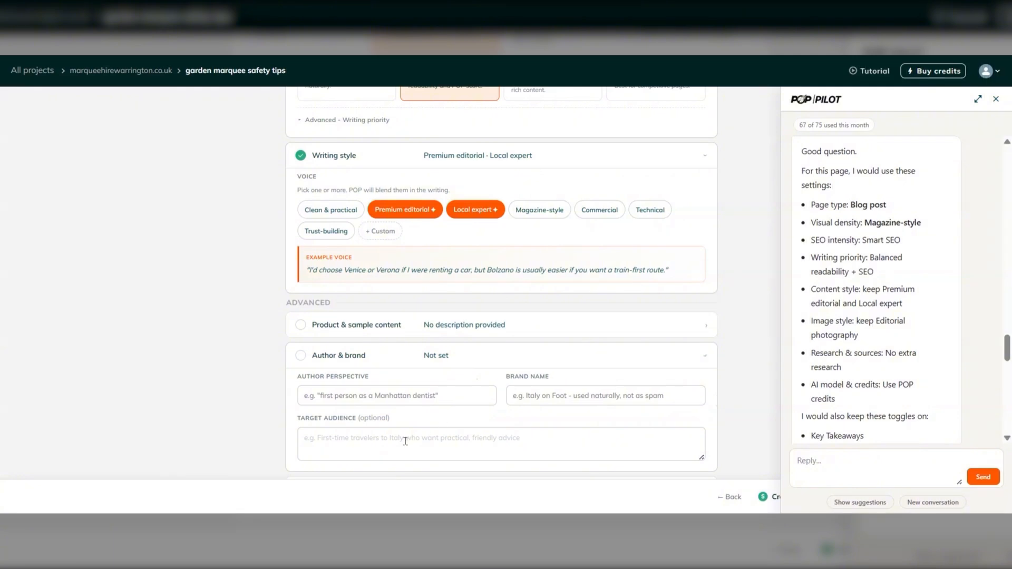
Read the rest of the assistant's reply, covering component toggles, reasons for the setup and the credit estimate
{"action": "scroll", "coordinate": [906, 305], "scroll_direction": "down", "scroll_amount": 8}
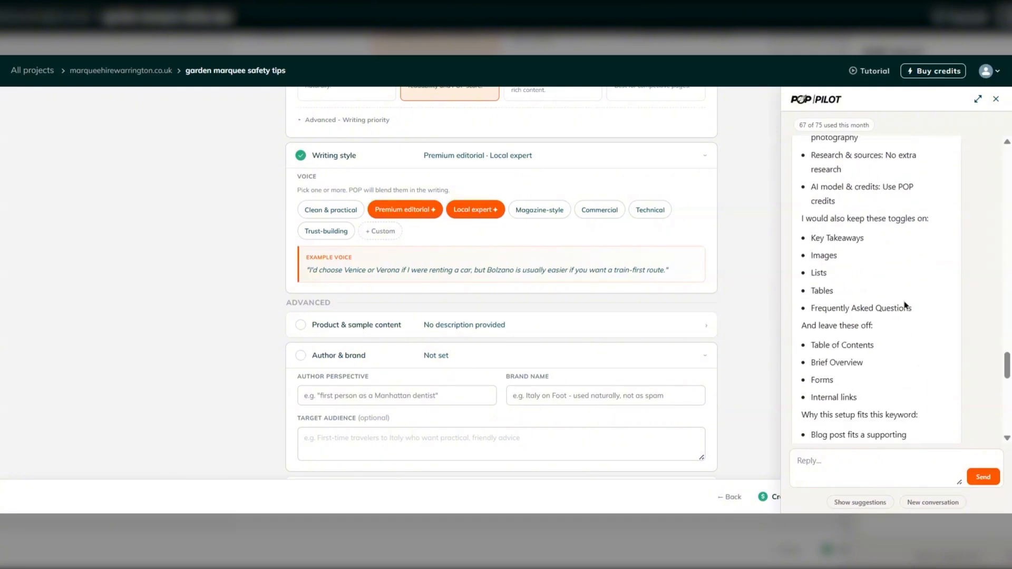
{"action": "scroll", "coordinate": [910, 321], "scroll_direction": "down", "scroll_amount": 5}
{"action": "scroll", "coordinate": [912, 323], "scroll_direction": "up", "scroll_amount": 4}
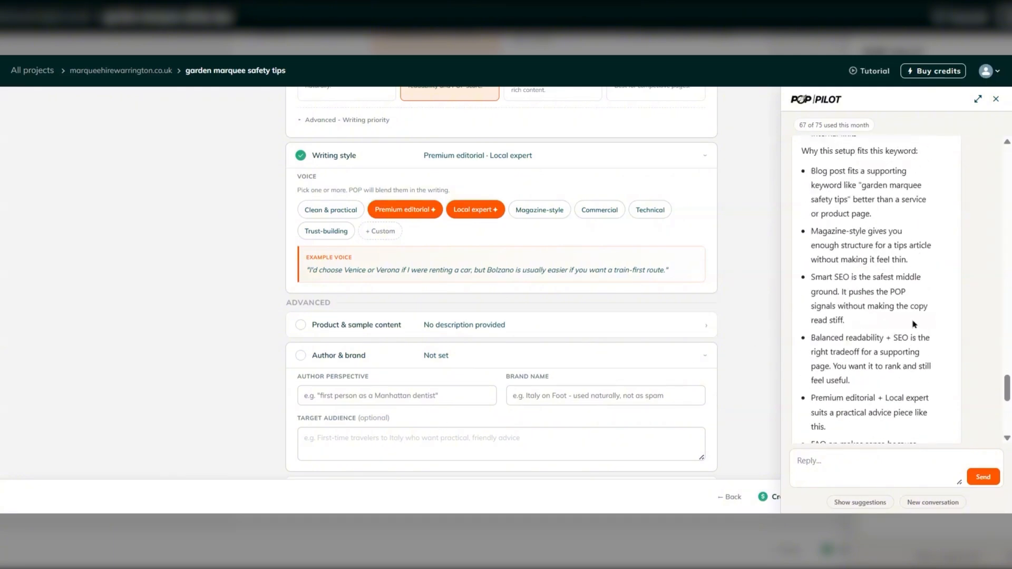
{"action": "scroll", "coordinate": [900, 289], "scroll_direction": "up", "scroll_amount": 1}
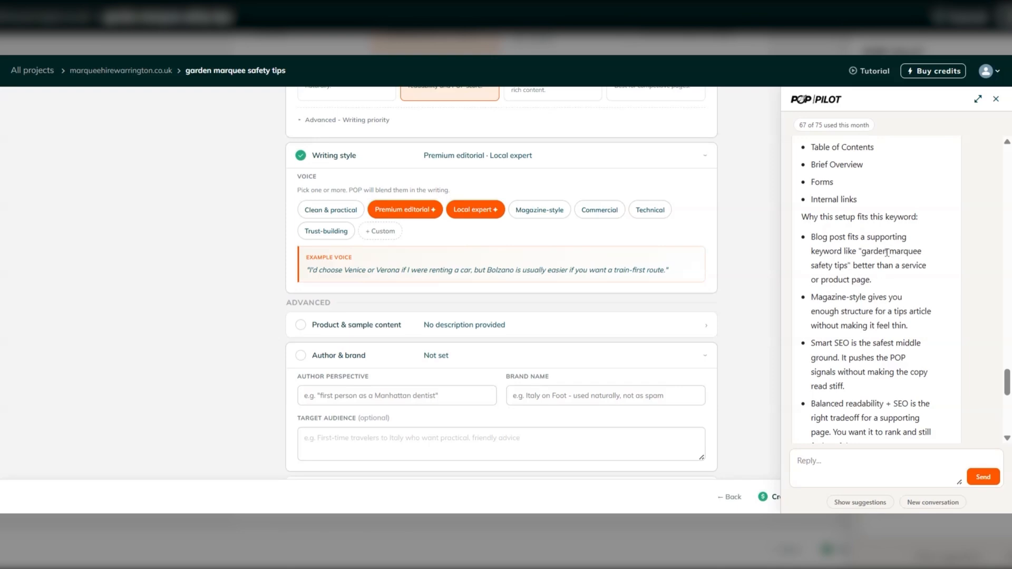
{"action": "scroll", "coordinate": [876, 259], "scroll_direction": "down", "scroll_amount": 9}
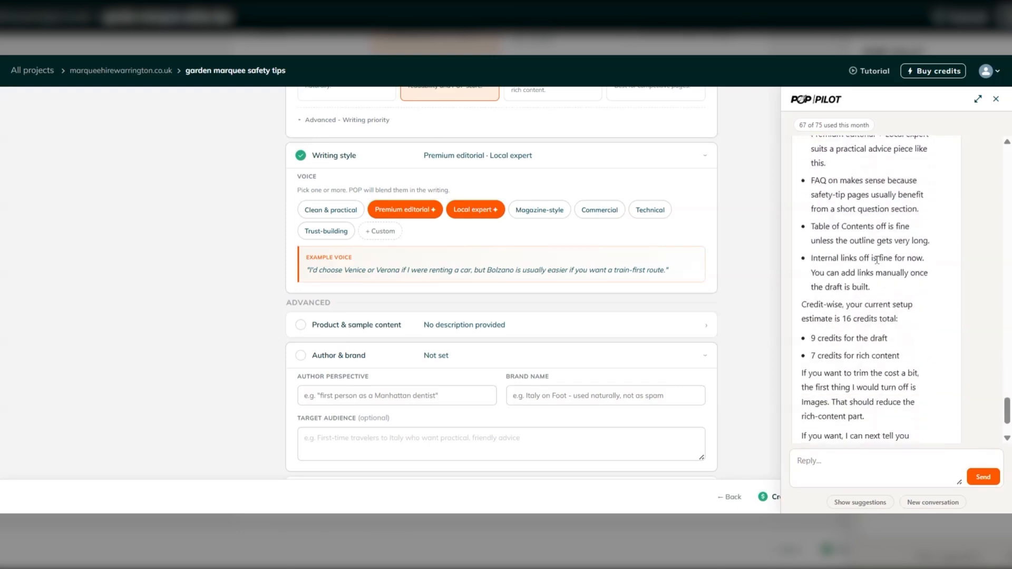
{"action": "scroll", "coordinate": [877, 259], "scroll_direction": "down", "scroll_amount": 2}
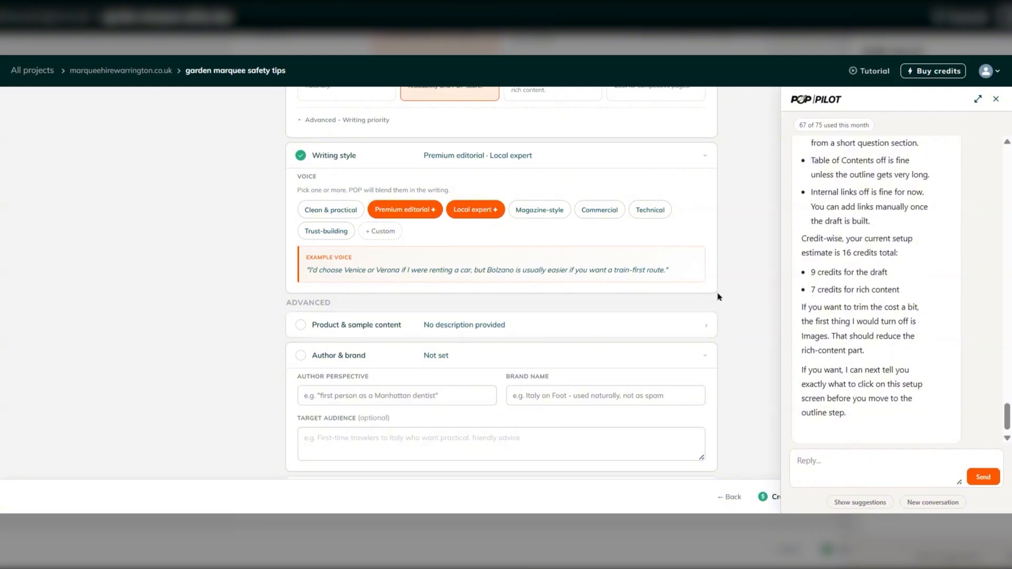
Compare the visual density presets Balanced, Light and Magazine-style for the page, finishing with SEO-heavy selected
{"action": "scroll", "coordinate": [757, 291], "scroll_direction": "up", "scroll_amount": 8}
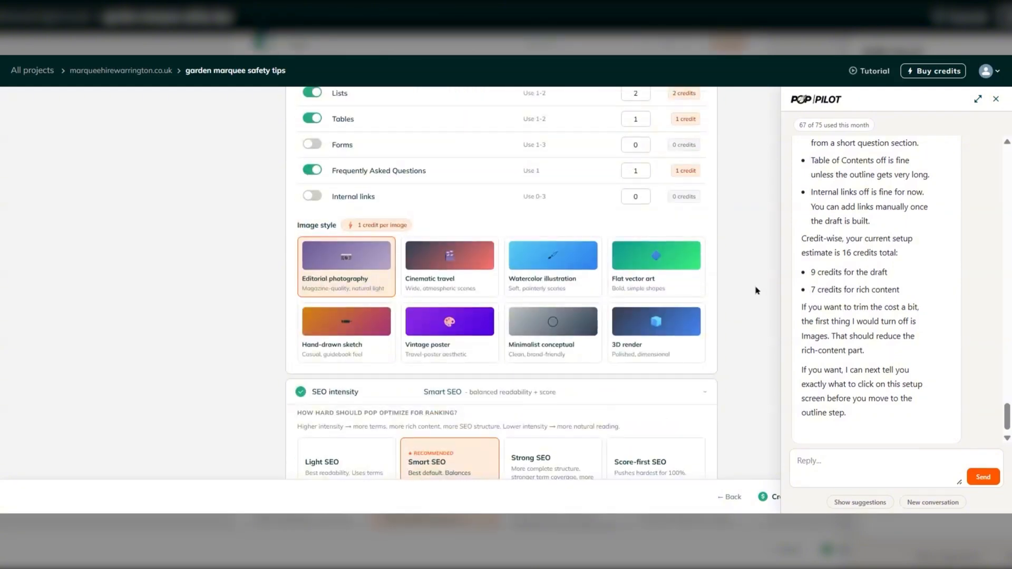
{"action": "scroll", "coordinate": [757, 290], "scroll_direction": "up", "scroll_amount": 7}
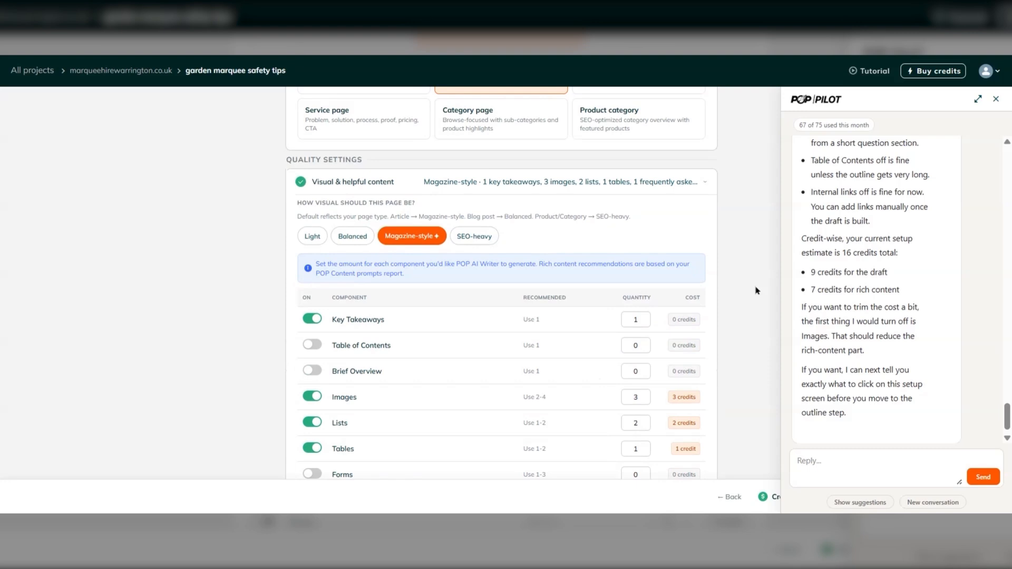
{"action": "left_click", "coordinate": [348, 243]}
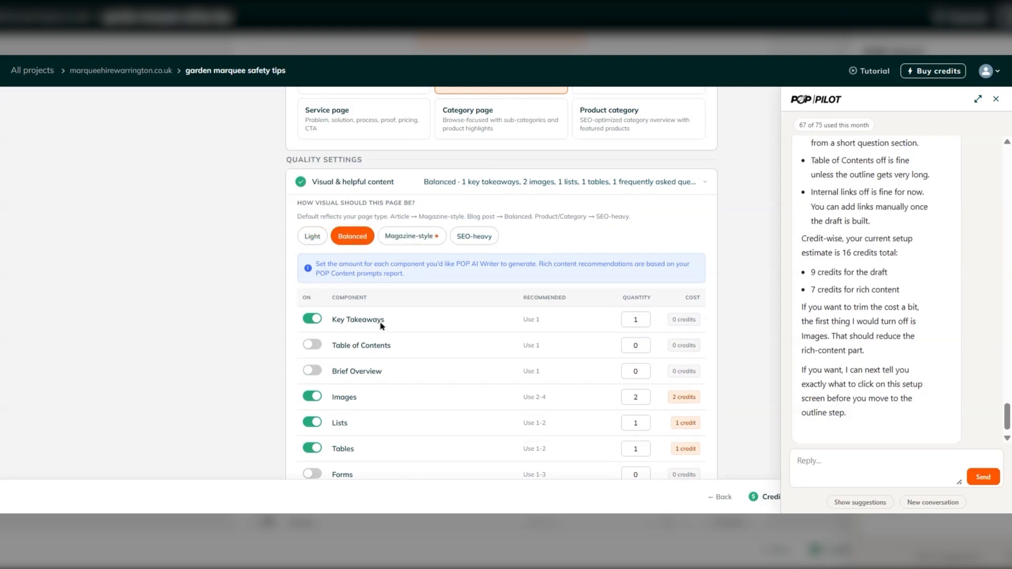
{"action": "scroll", "coordinate": [400, 317], "scroll_direction": "down", "scroll_amount": 2}
{"action": "scroll", "coordinate": [400, 311], "scroll_direction": "up", "scroll_amount": 1}
{"action": "left_click", "coordinate": [314, 176]}
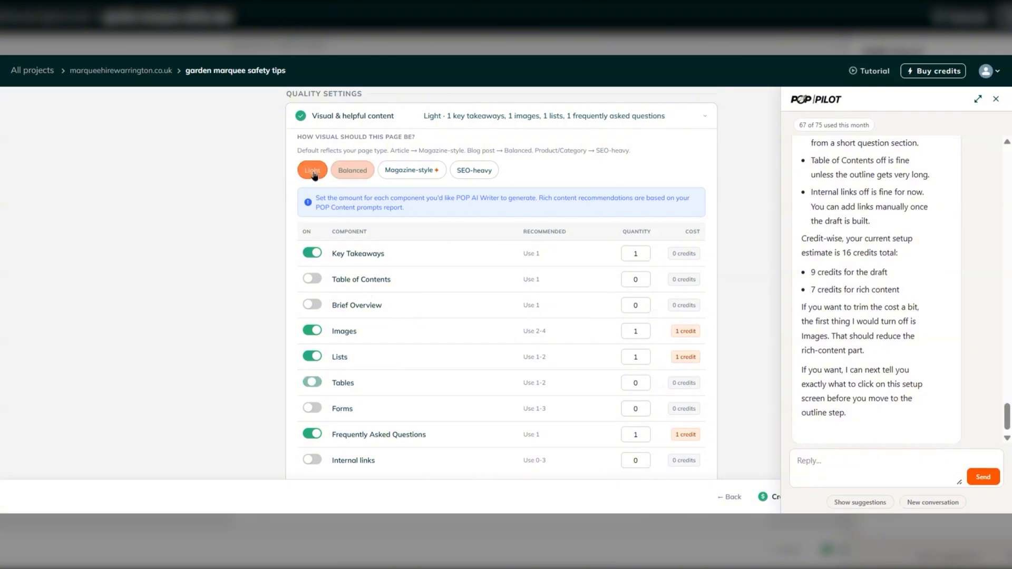
{"action": "left_click", "coordinate": [357, 170]}
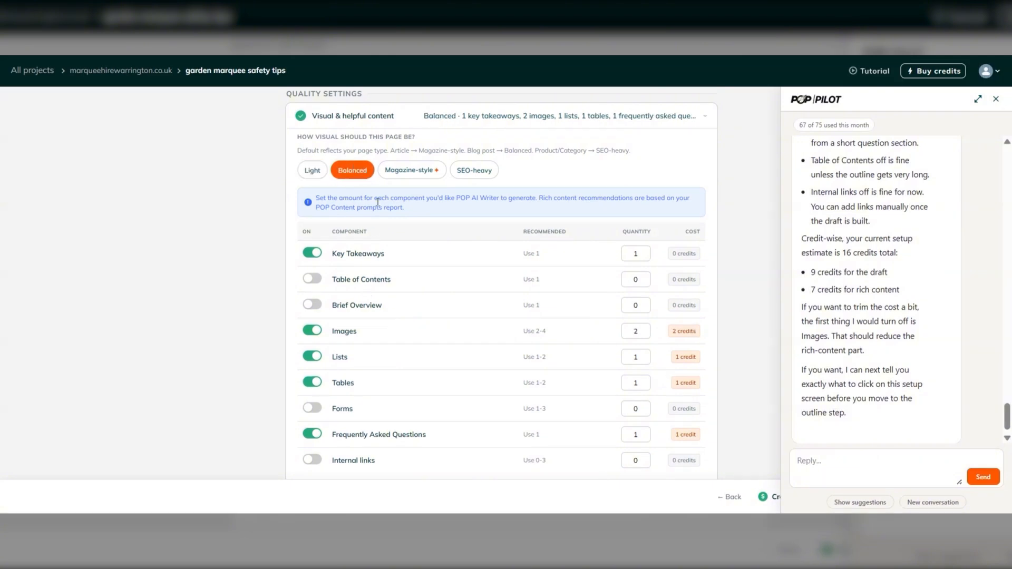
{"action": "left_click", "coordinate": [416, 173]}
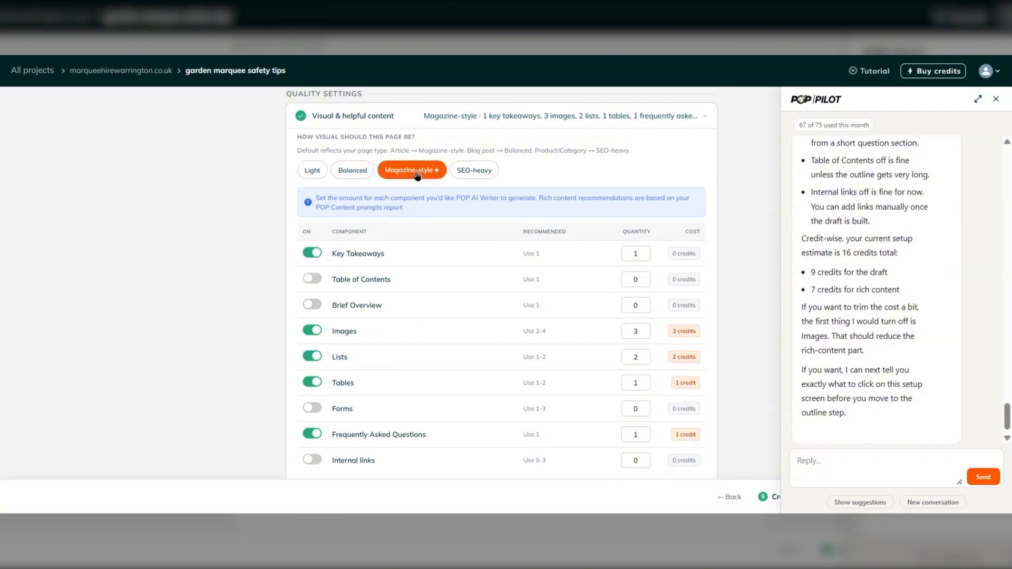
{"action": "left_click", "coordinate": [480, 170]}
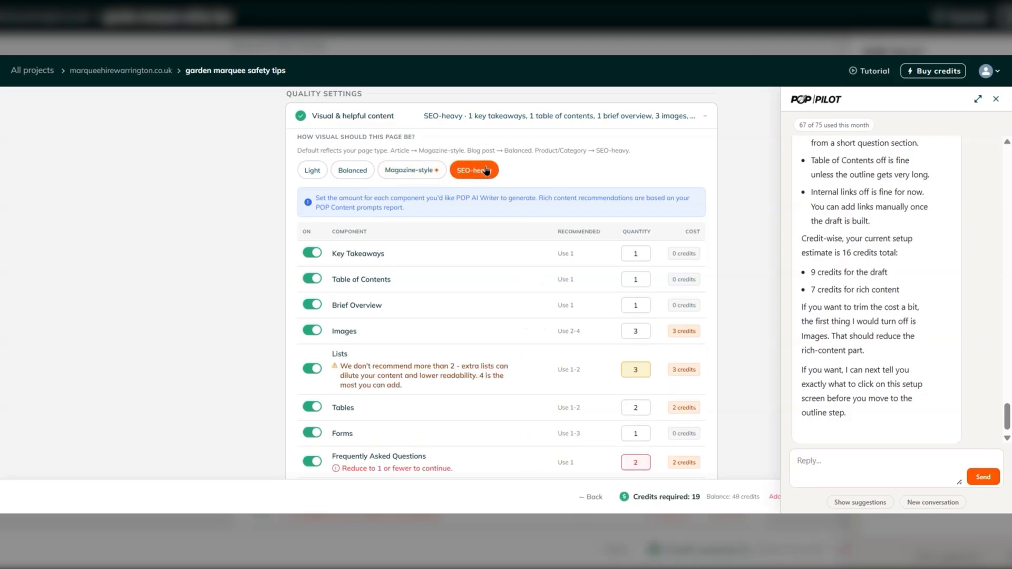
Set the page's visual density to Magazine-style and check the remaining SEO, writing style and advanced settings
{"action": "left_click", "coordinate": [410, 170]}
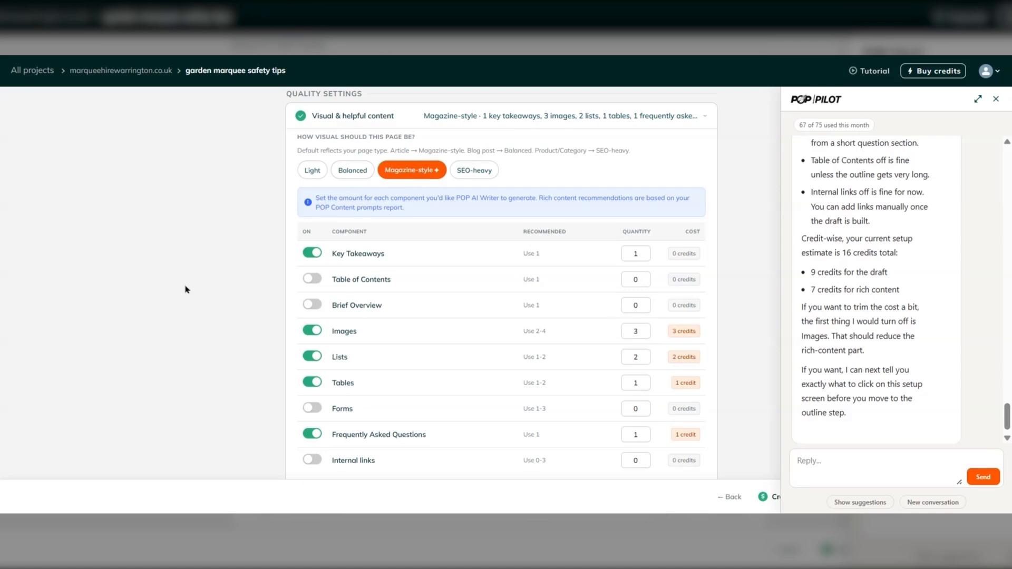
{"action": "scroll", "coordinate": [227, 266], "scroll_direction": "down", "scroll_amount": 15}
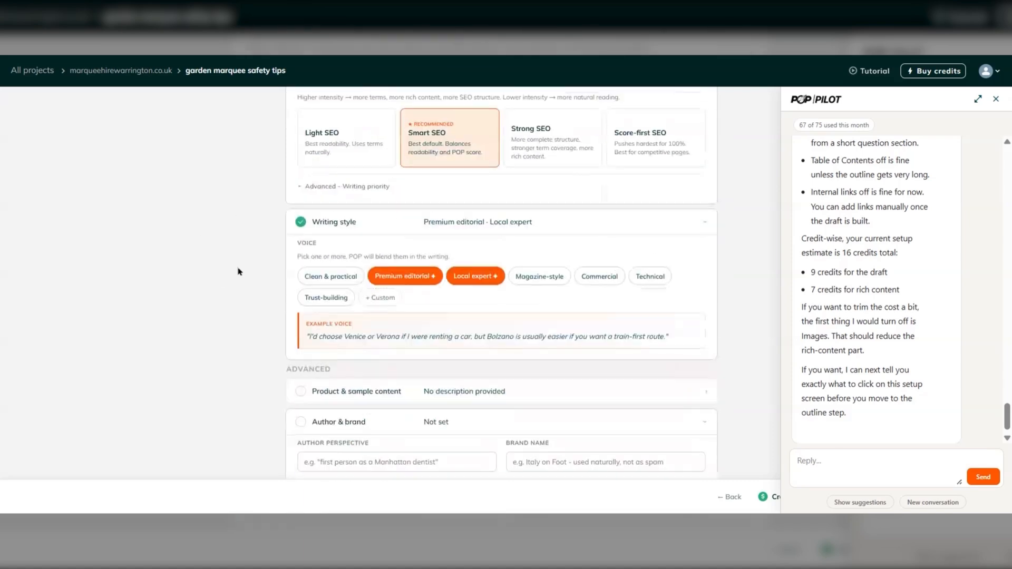
{"action": "scroll", "coordinate": [228, 267], "scroll_direction": "down", "scroll_amount": 3}
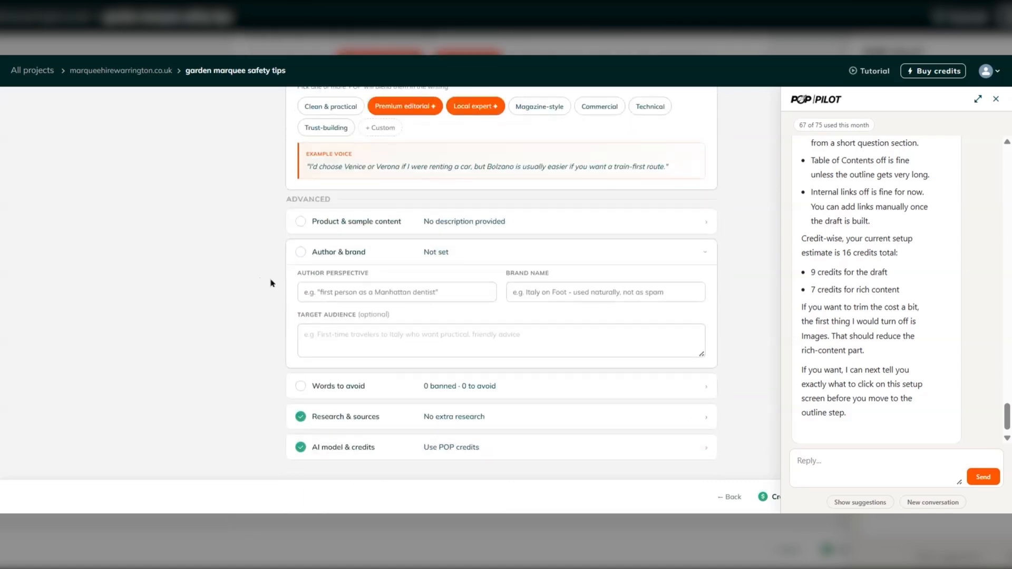
Close the assistant, then lock the setup and continue to the title stage
{"action": "left_click", "coordinate": [995, 99]}
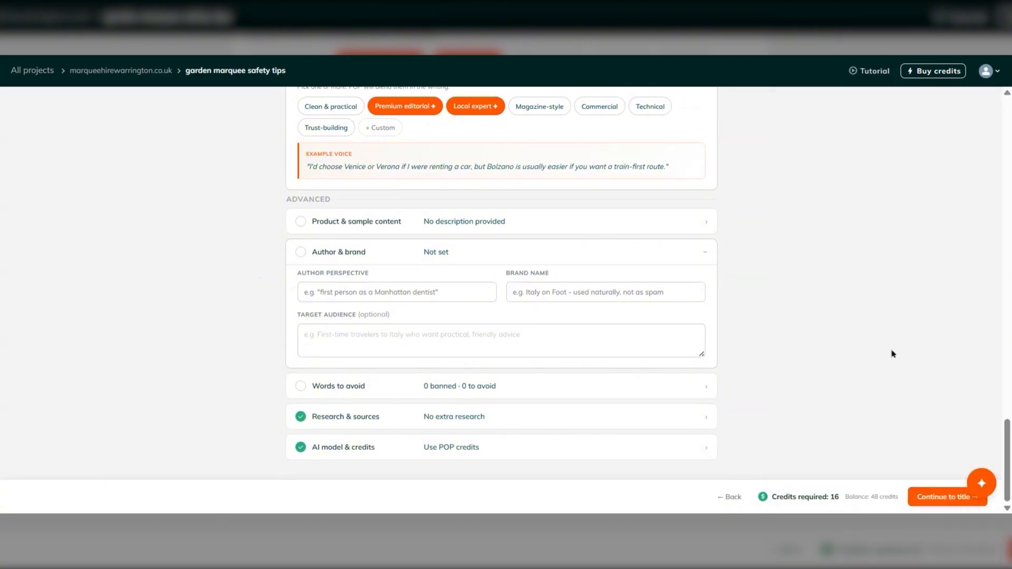
{"action": "left_click", "coordinate": [934, 502]}
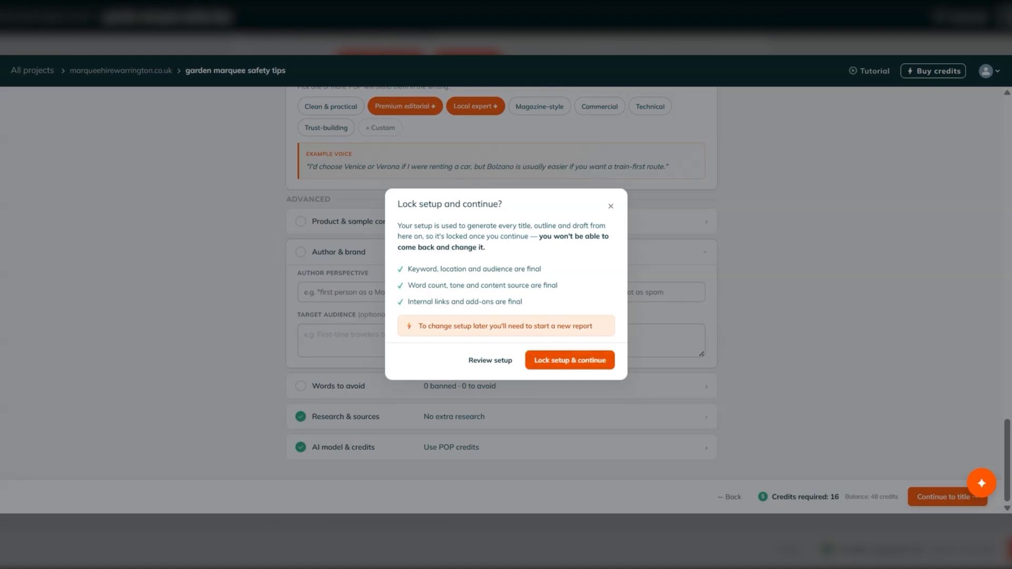
{"action": "left_click", "coordinate": [570, 360]}
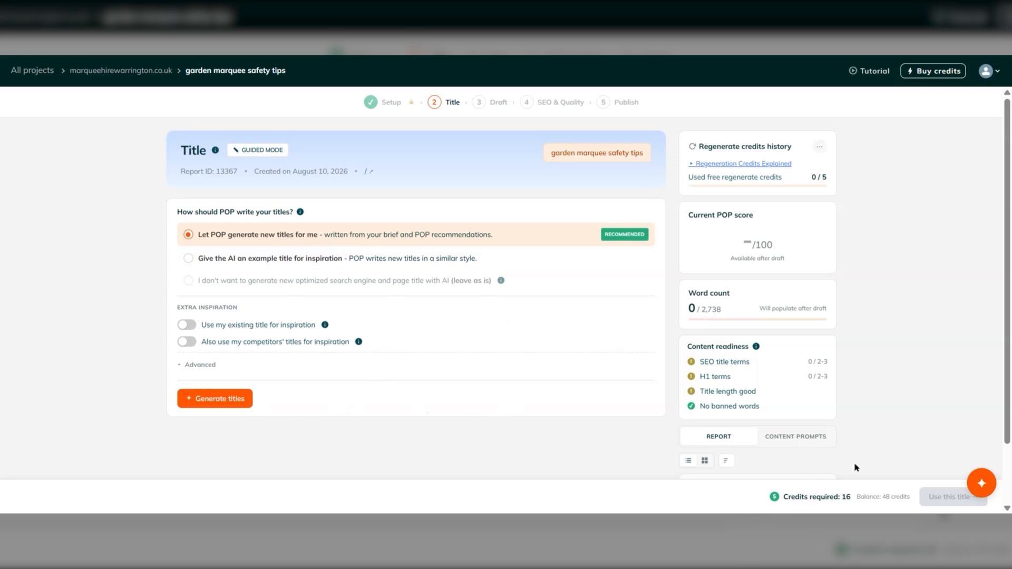
Reopen the assistant, generate new titles with the recommended POP-written option, and compare the title options
{"action": "left_click", "coordinate": [976, 483]}
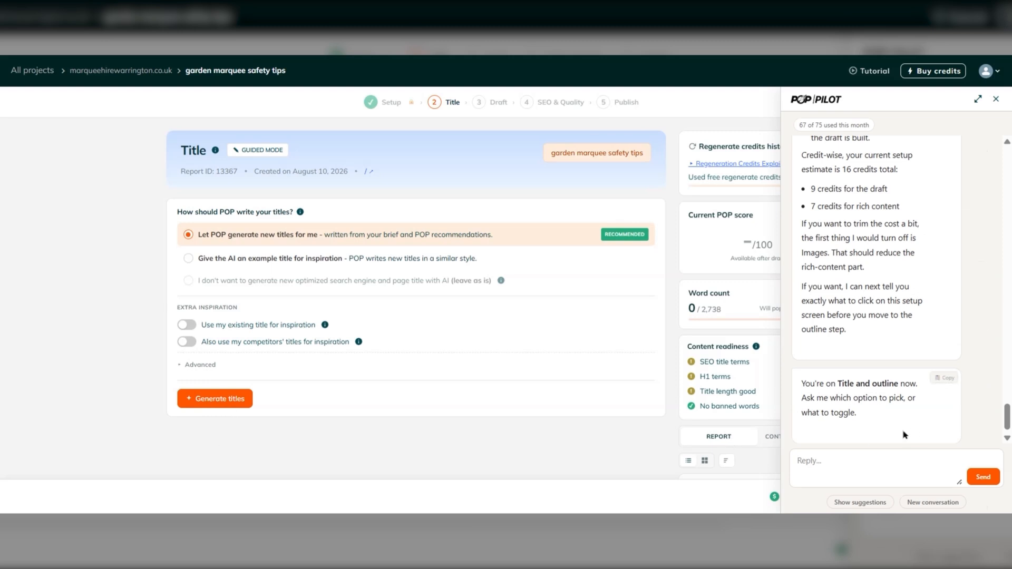
{"action": "left_click", "coordinate": [216, 403]}
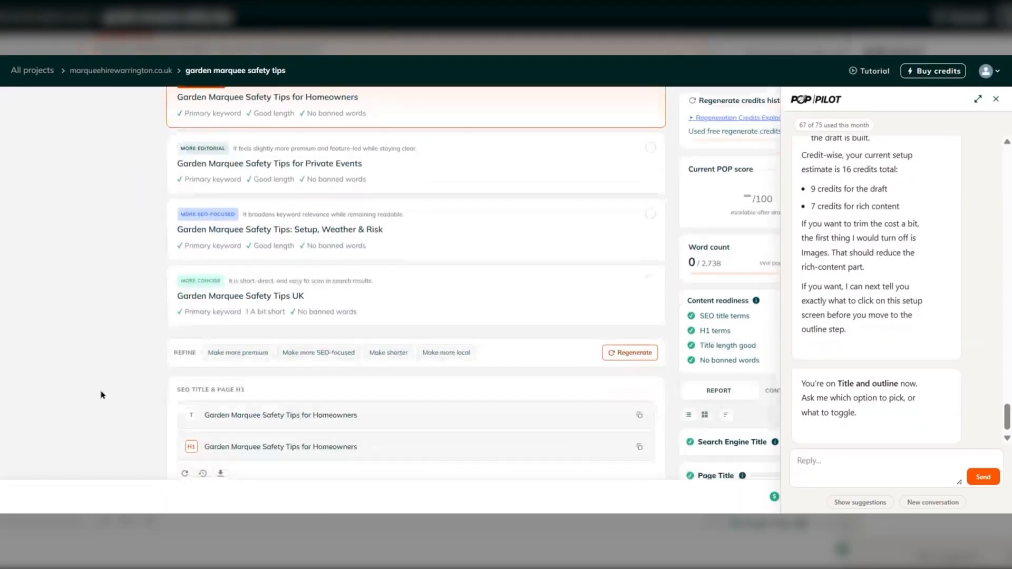
{"action": "scroll", "coordinate": [100, 393], "scroll_direction": "up", "scroll_amount": 3}
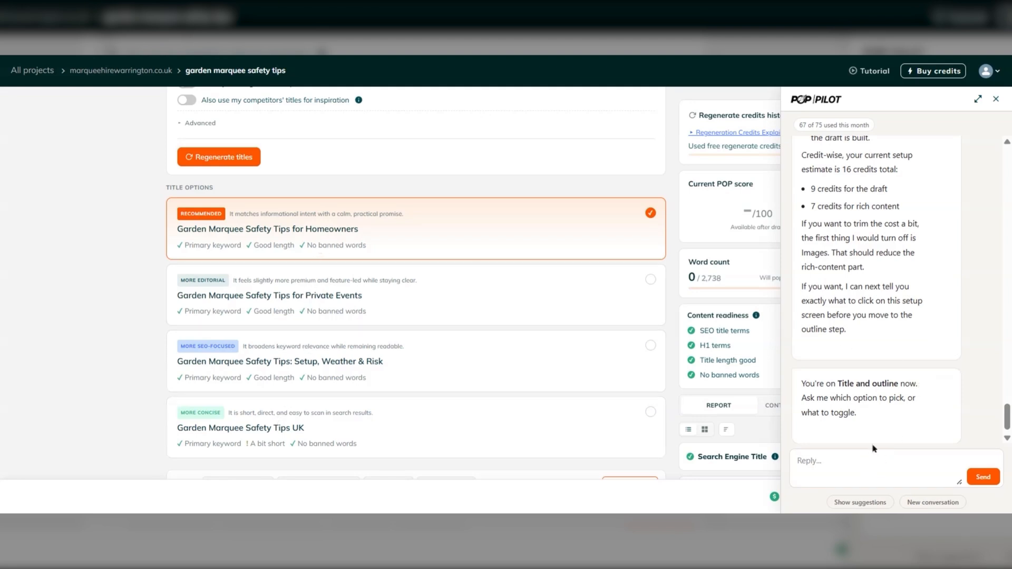
{"action": "scroll", "coordinate": [864, 420], "scroll_direction": "down", "scroll_amount": 1}
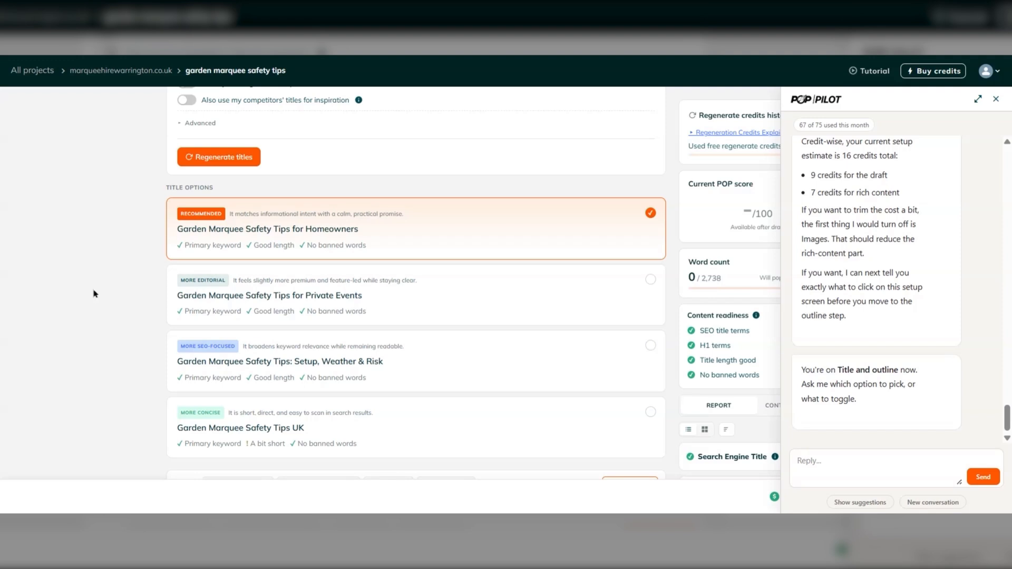
Close the assistant and use the recommended title "Garden Marquee Safety Tips for Homeowners"
{"action": "scroll", "coordinate": [94, 293], "scroll_direction": "down", "scroll_amount": 3}
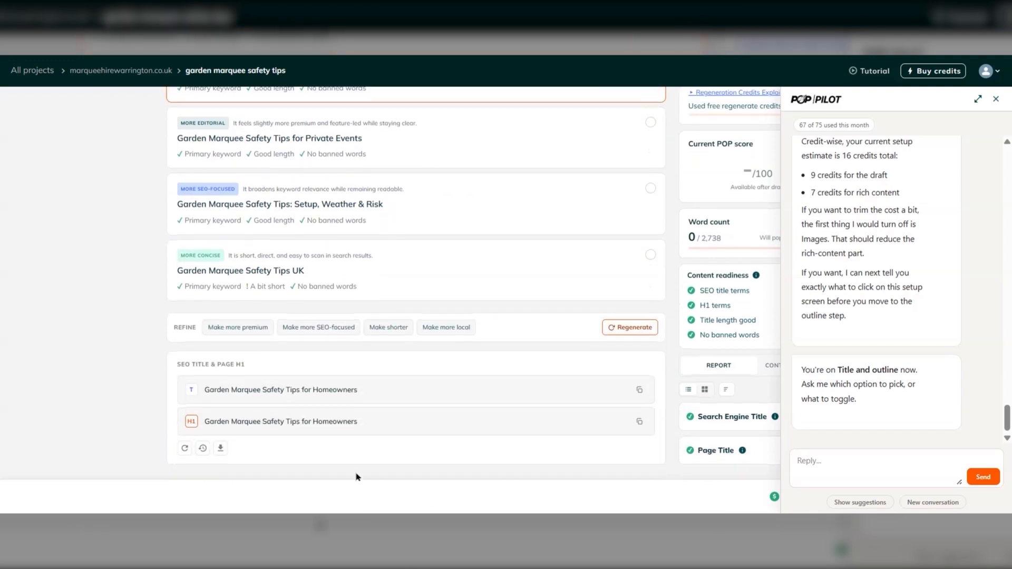
{"action": "left_click", "coordinate": [996, 100]}
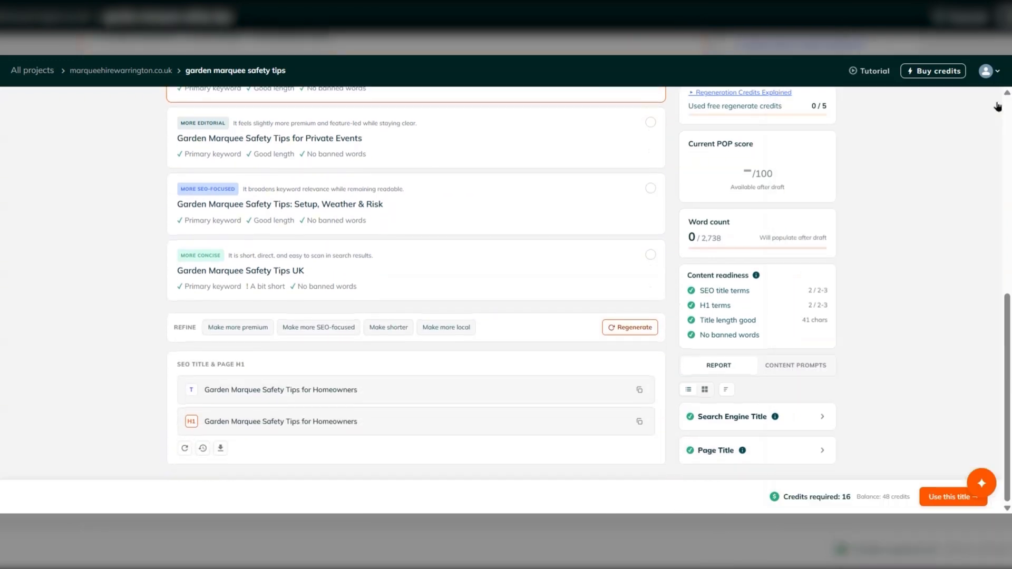
{"action": "left_click", "coordinate": [949, 501]}
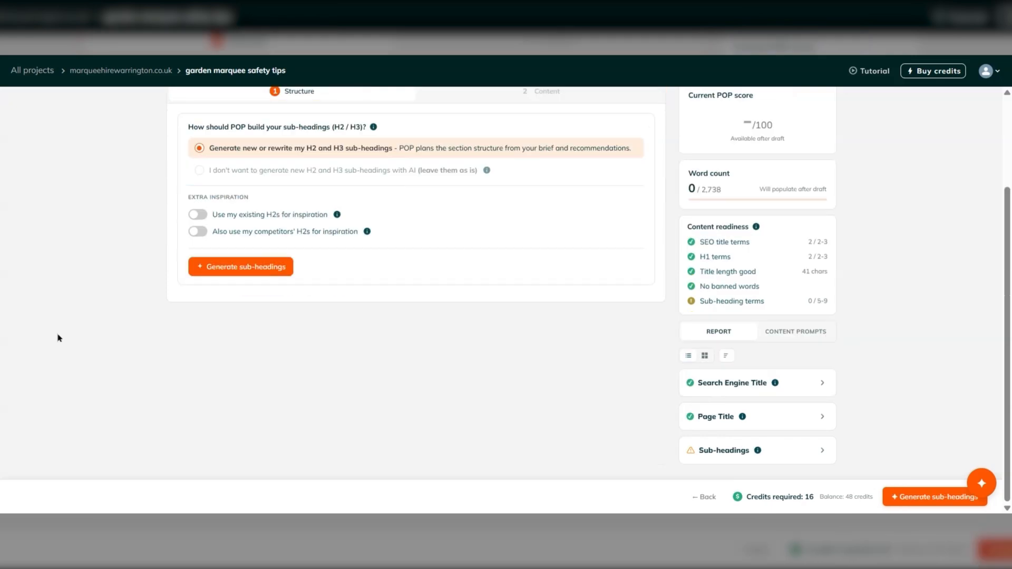
Generate new H2 and H3 sub-headings without extra inspiration sources and review the article outline
{"action": "scroll", "coordinate": [63, 342], "scroll_direction": "up", "scroll_amount": 1}
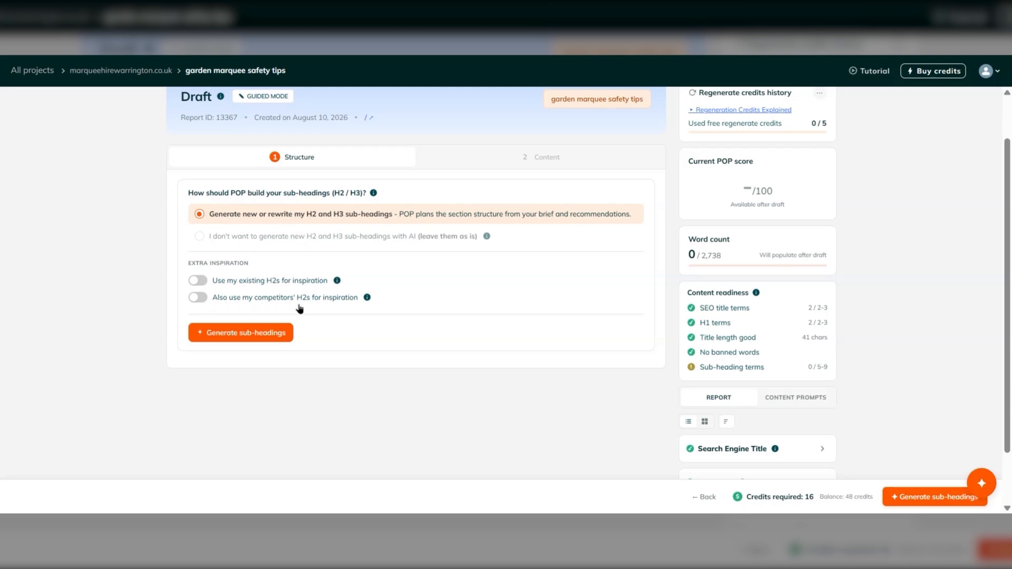
{"action": "left_click", "coordinate": [238, 336]}
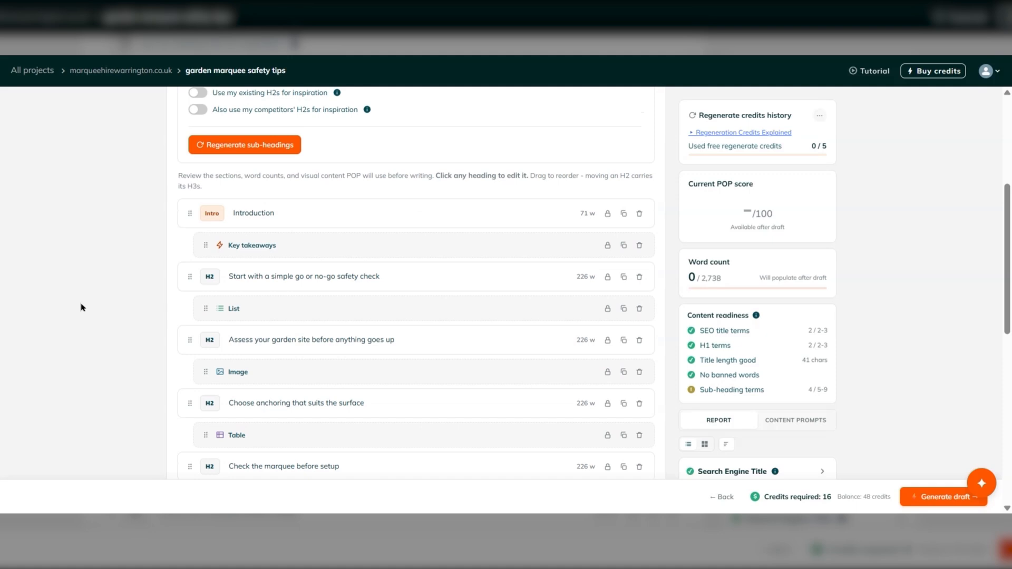
{"action": "scroll", "coordinate": [81, 308], "scroll_direction": "up", "scroll_amount": 3}
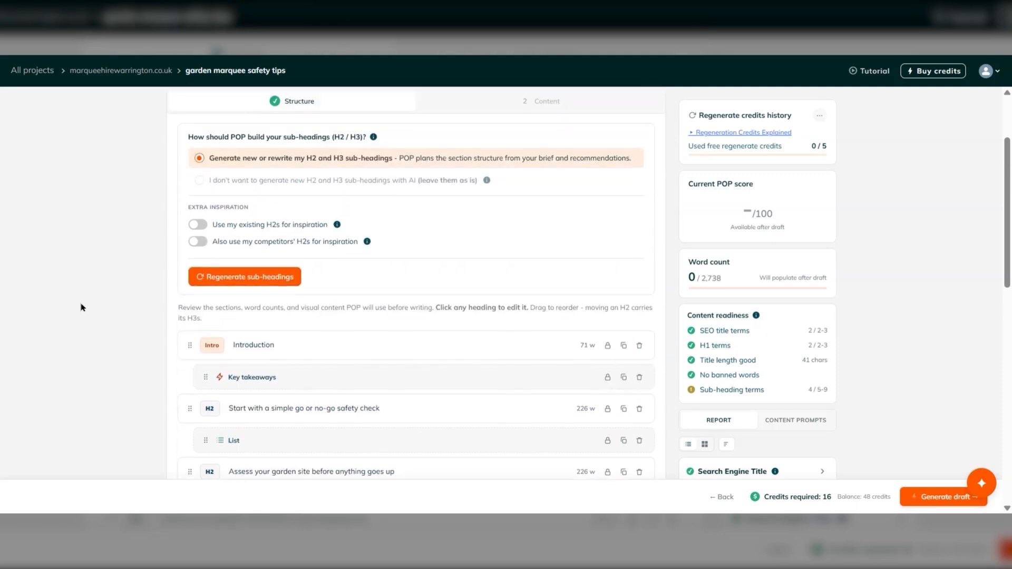
{"action": "scroll", "coordinate": [80, 308], "scroll_direction": "down", "scroll_amount": 1}
{"action": "scroll", "coordinate": [80, 307], "scroll_direction": "down", "scroll_amount": 5}
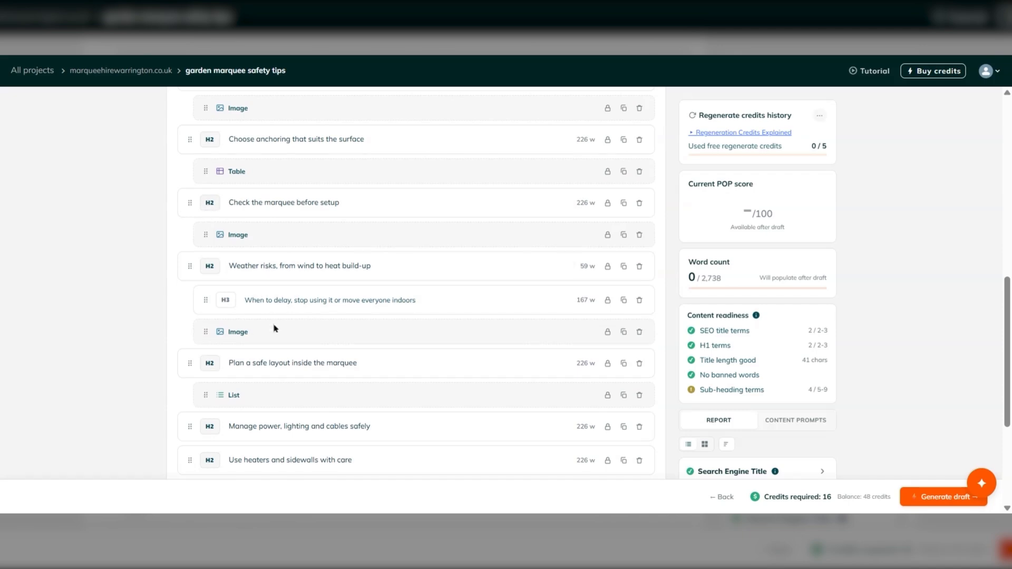
{"action": "scroll", "coordinate": [57, 317], "scroll_direction": "down", "scroll_amount": 3}
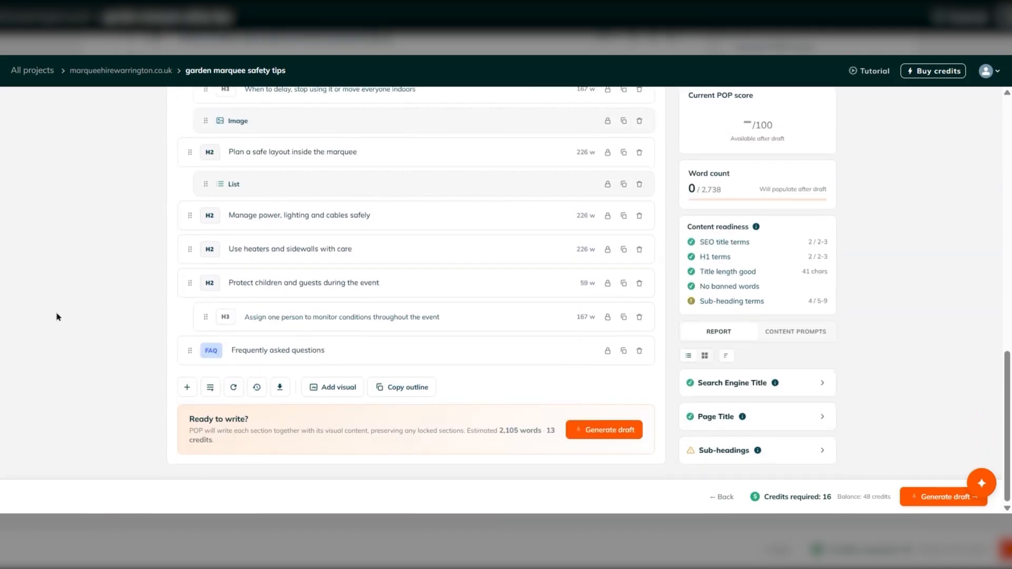
{"action": "scroll", "coordinate": [57, 316], "scroll_direction": "up", "scroll_amount": 6}
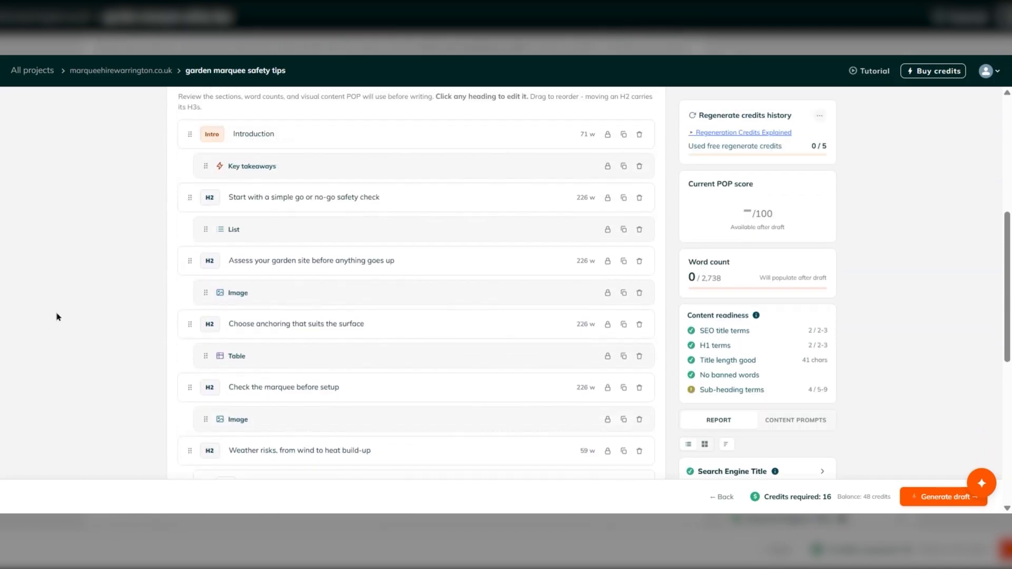
{"action": "scroll", "coordinate": [57, 316], "scroll_direction": "up", "scroll_amount": 3}
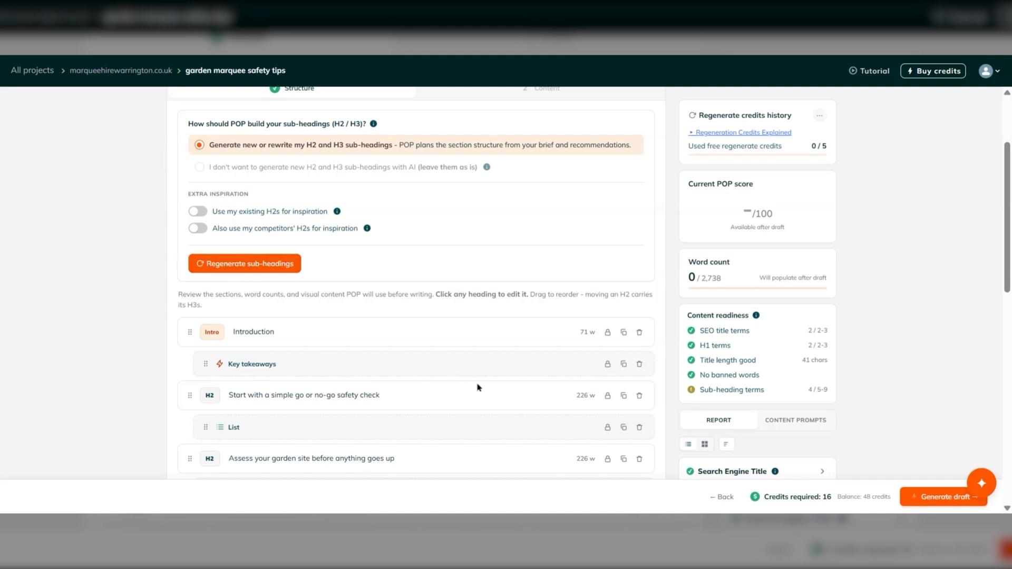
Open the assistant beside the outline and copy the H2 heading "Start with a simple go or no-go safety check"
{"action": "left_click", "coordinate": [977, 482]}
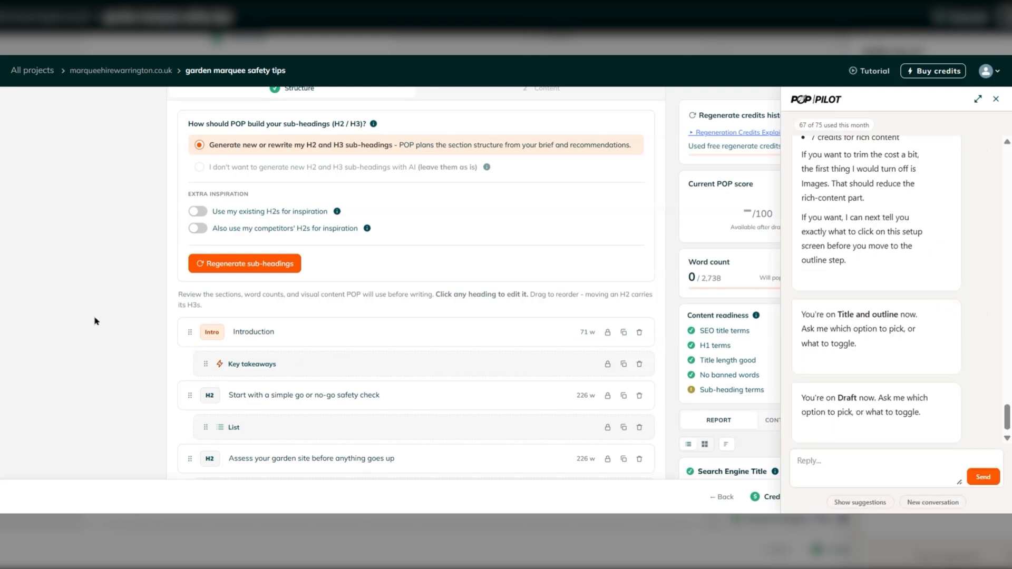
{"action": "scroll", "coordinate": [94, 321], "scroll_direction": "down", "scroll_amount": 4}
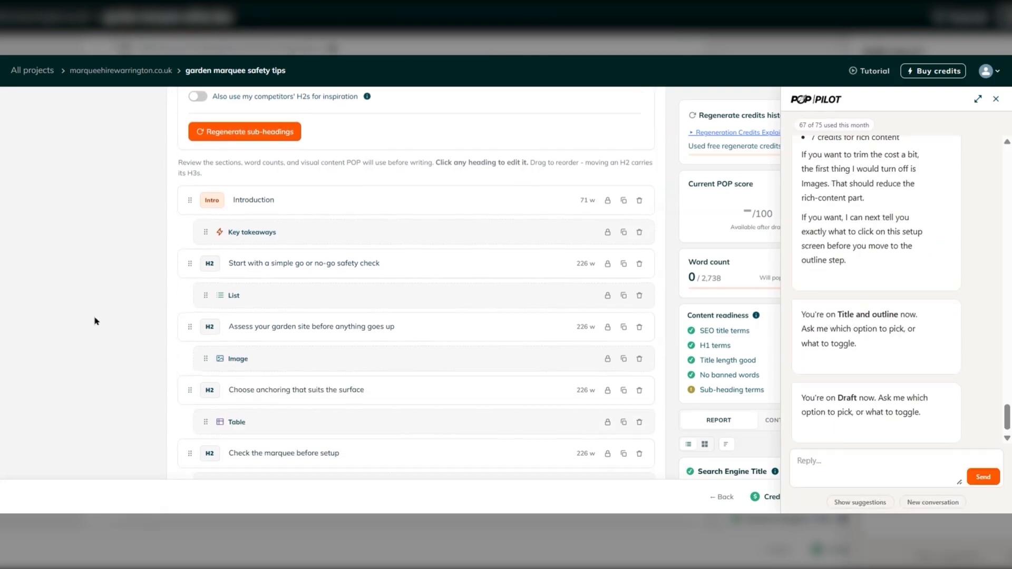
{"action": "left_click", "coordinate": [479, 195]}
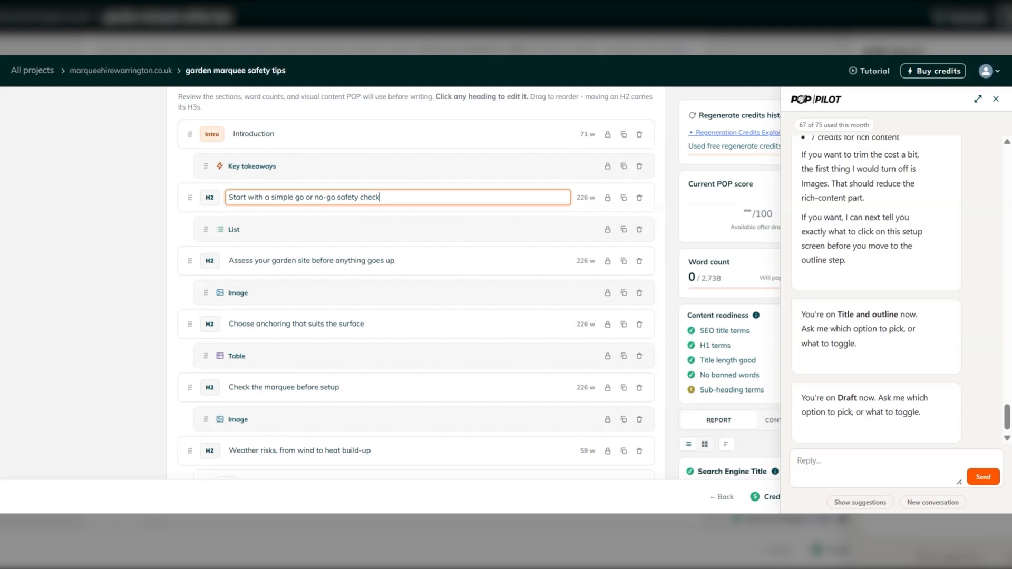
{"action": "left_click_drag", "start_coordinate": [398, 199], "coordinate": [228, 197]}
{"action": "key", "text": "ctrl+c"}
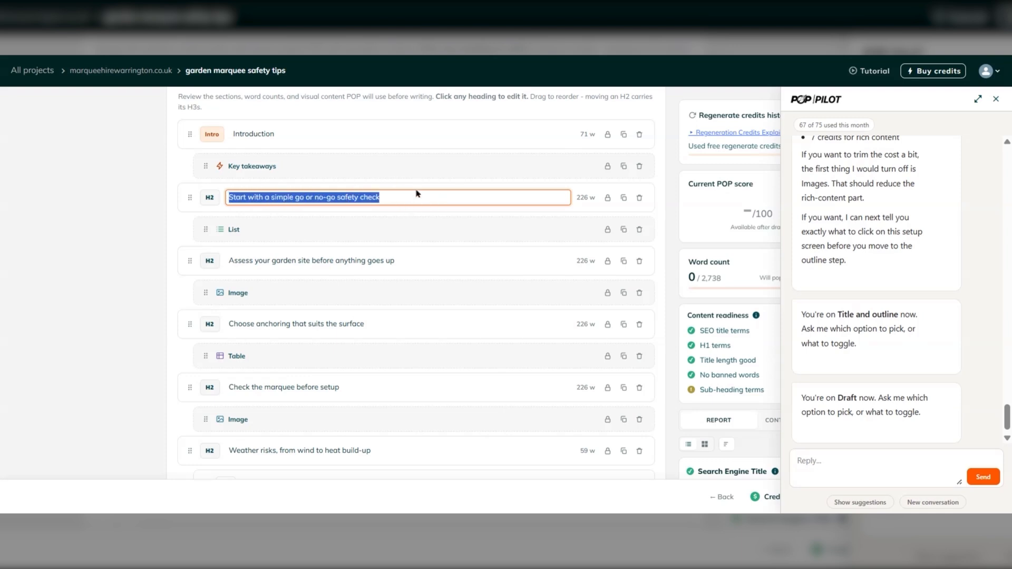
Ask the assistant "can you give me some more options for this h2:" followed by the copied heading
{"action": "left_click", "coordinate": [863, 466]}
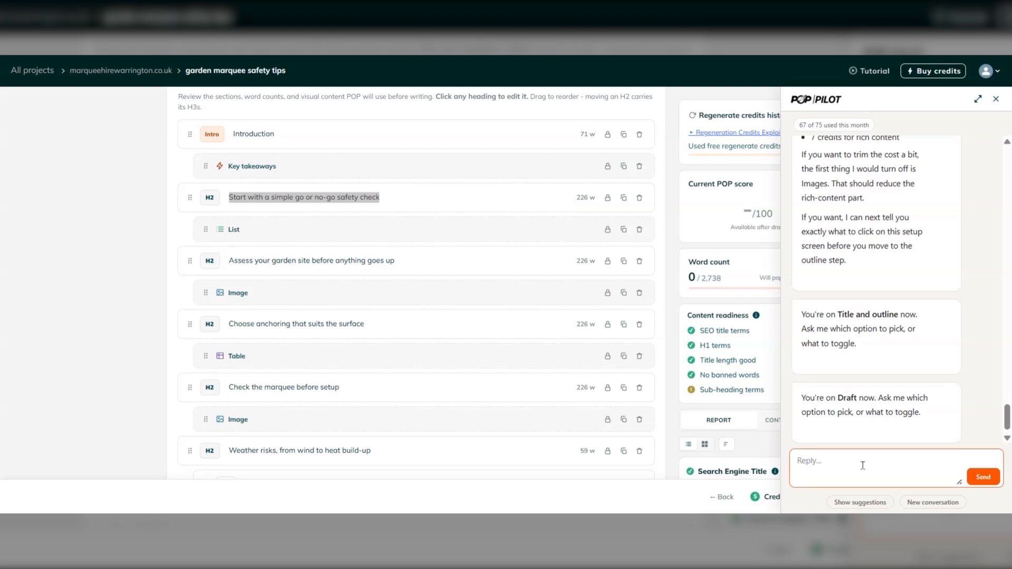
{"action": "key", "text": "ctrl+v"}
{"action": "type", "text": "can you give me so"}
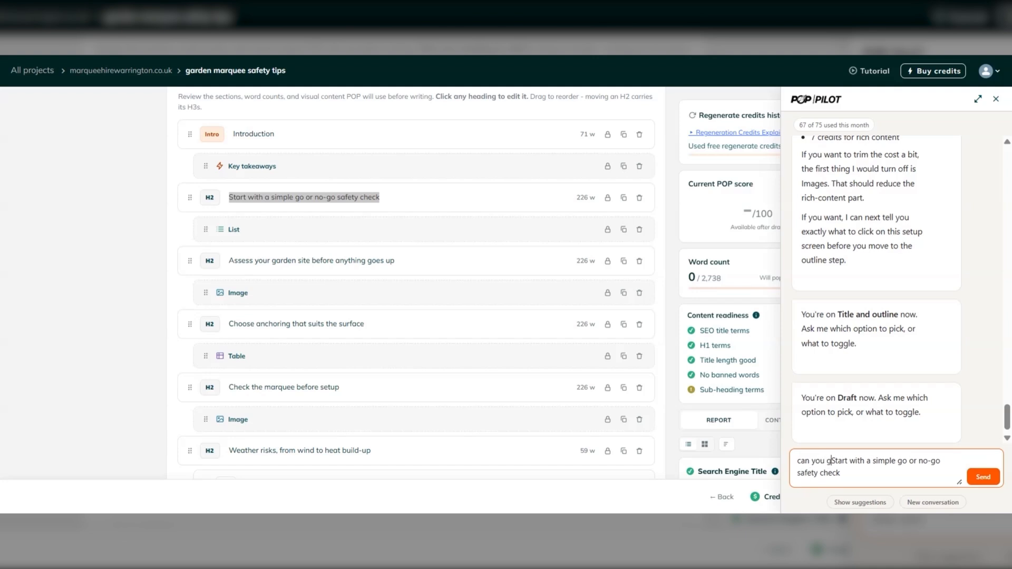
{"action": "type", "text": "me more options "}
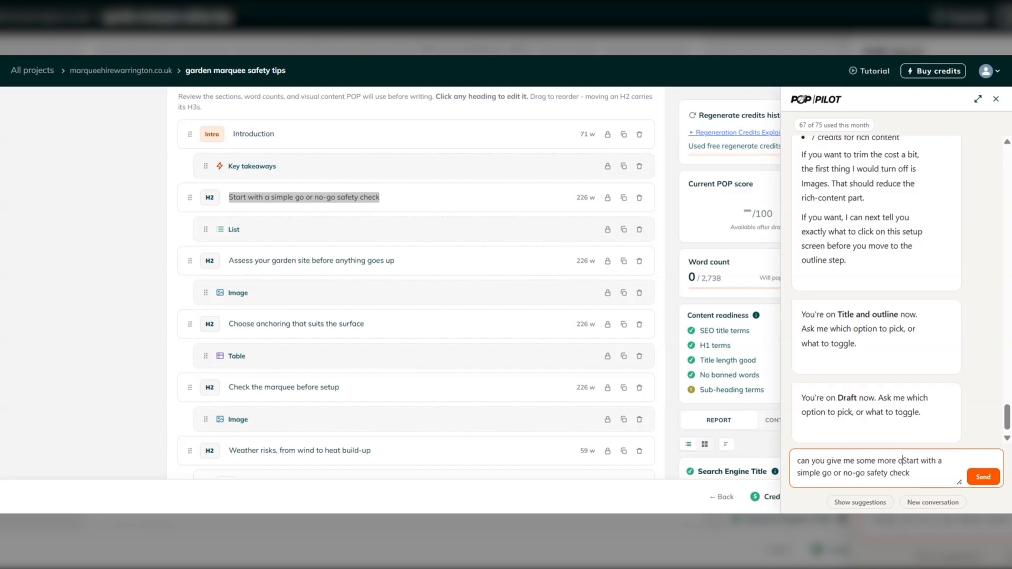
{"action": "type", "text": "for this h"}
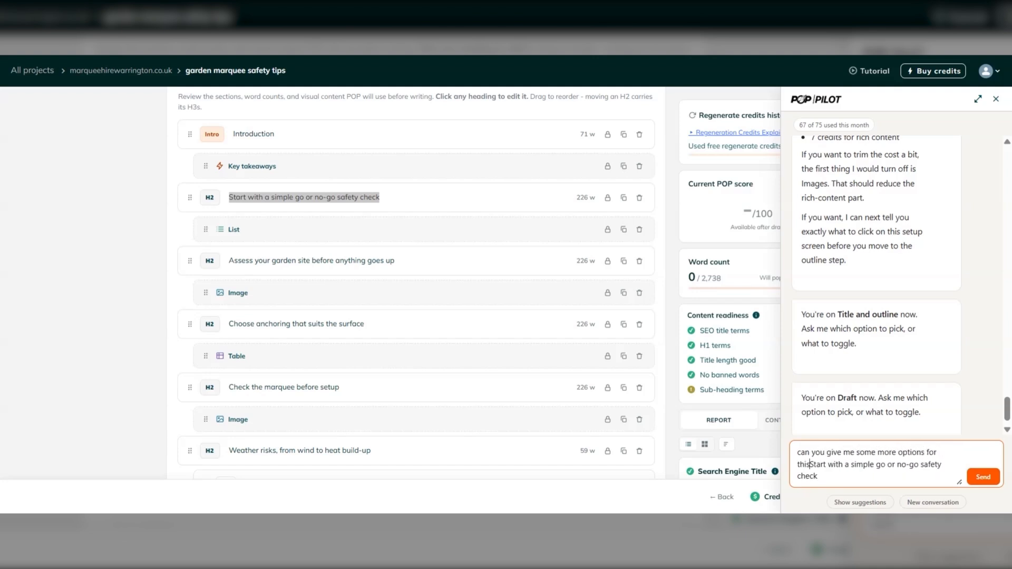
{"action": "type", "text": "2:"}
{"action": "key", "text": "Return"}
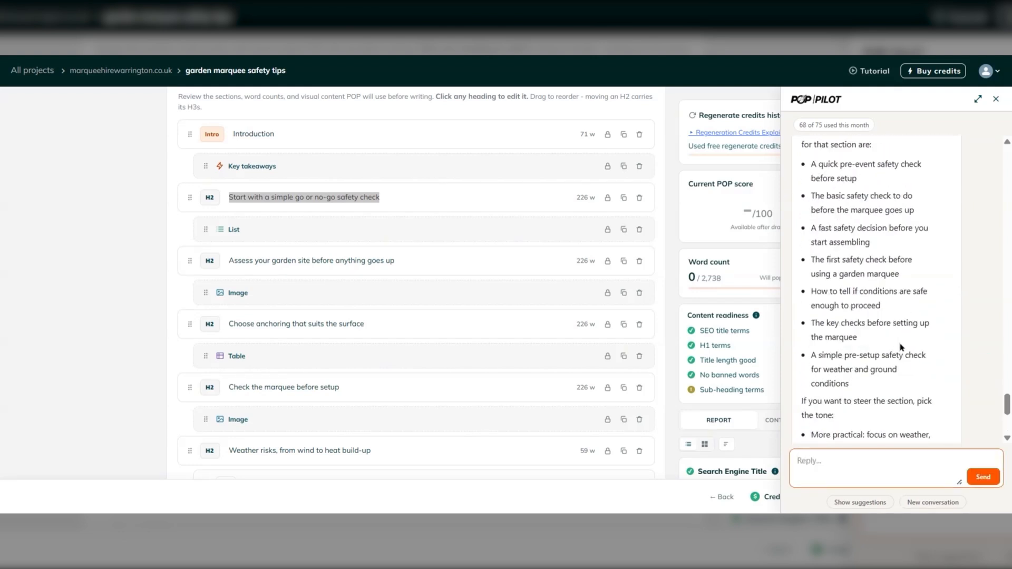
Replace the first H2 heading with the assistant's suggestion "A quick pre-event safety check before setup"
{"action": "scroll", "coordinate": [891, 354], "scroll_direction": "up", "scroll_amount": 2}
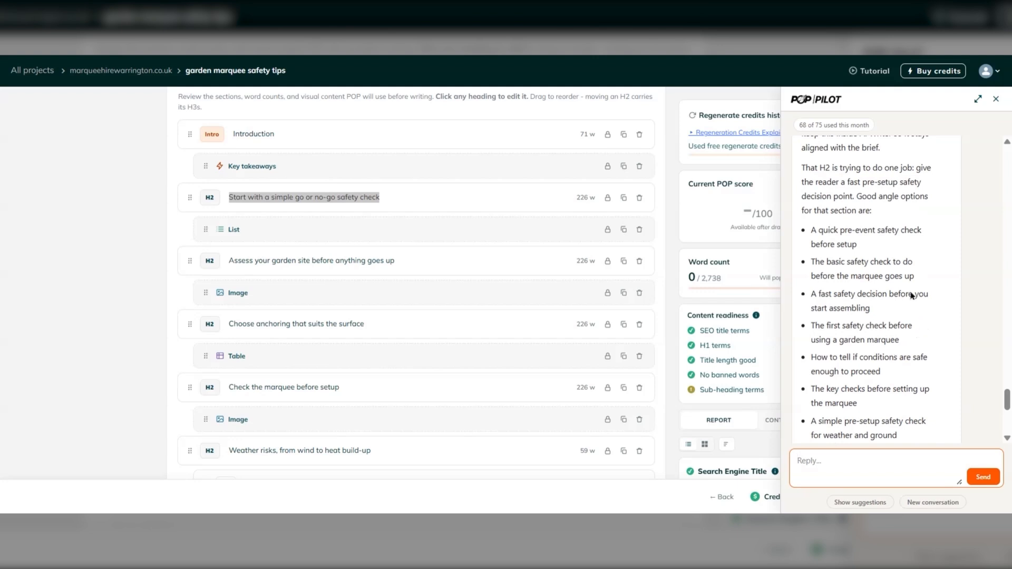
{"action": "scroll", "coordinate": [851, 290], "scroll_direction": "up", "scroll_amount": 2}
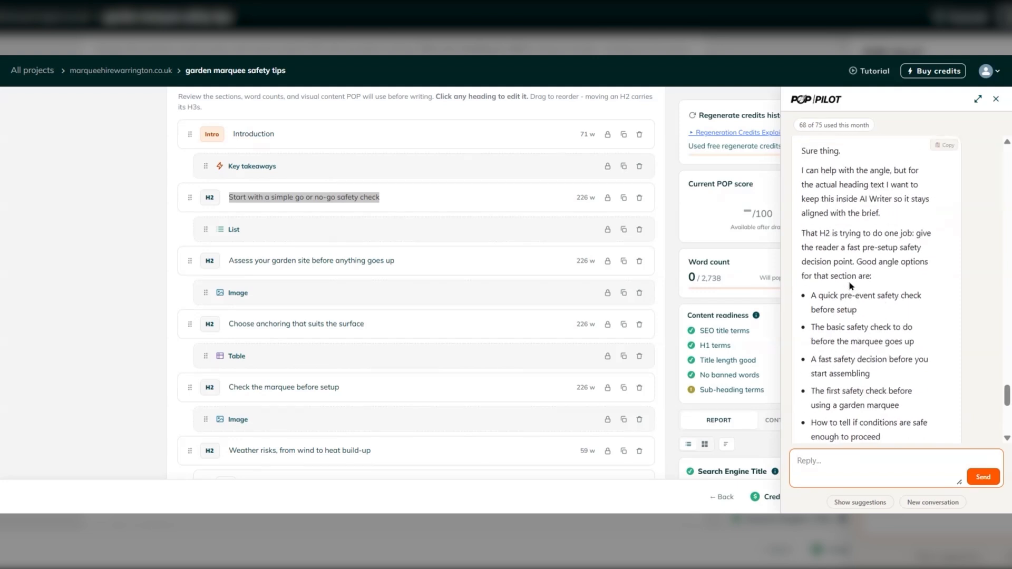
{"action": "left_click_drag", "start_coordinate": [864, 314], "coordinate": [810, 295]}
{"action": "key", "text": "ctrl+c"}
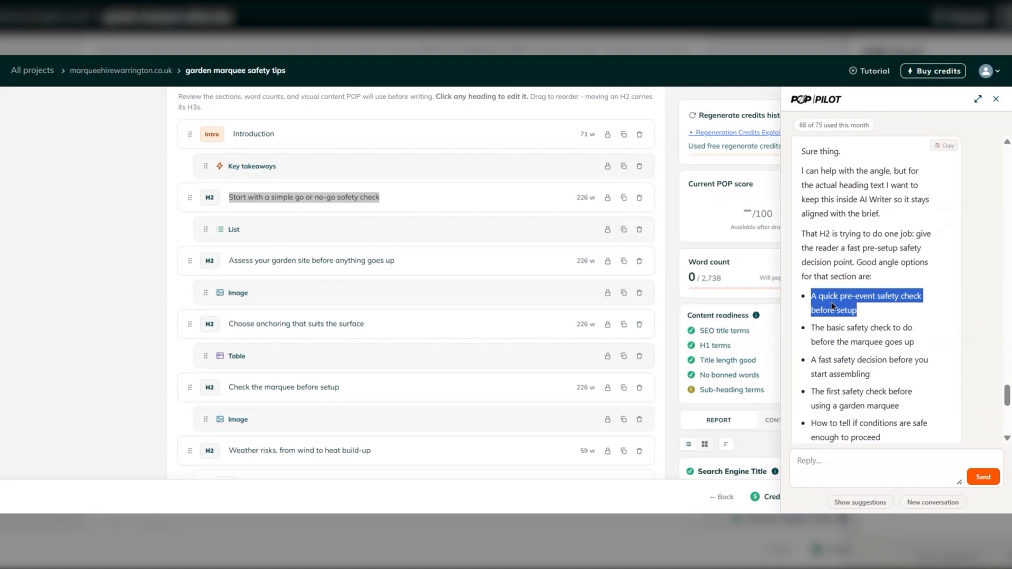
{"action": "left_click", "coordinate": [403, 196]}
{"action": "key", "text": "ctrl+a"}
{"action": "key", "text": "ctrl+v"}
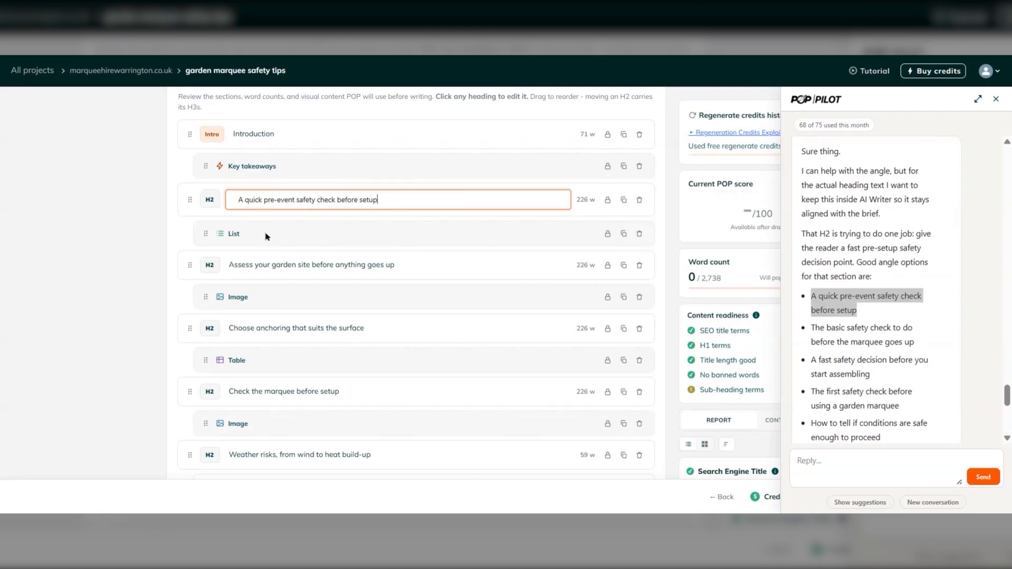
{"action": "left_click", "coordinate": [113, 228]}
Review the remaining outline sections, generate the article draft from the outline, and close the assistant
{"action": "scroll", "coordinate": [368, 268], "scroll_direction": "down", "scroll_amount": 1}
{"action": "scroll", "coordinate": [368, 269], "scroll_direction": "down", "scroll_amount": 3}
{"action": "scroll", "coordinate": [371, 271], "scroll_direction": "up", "scroll_amount": 3}
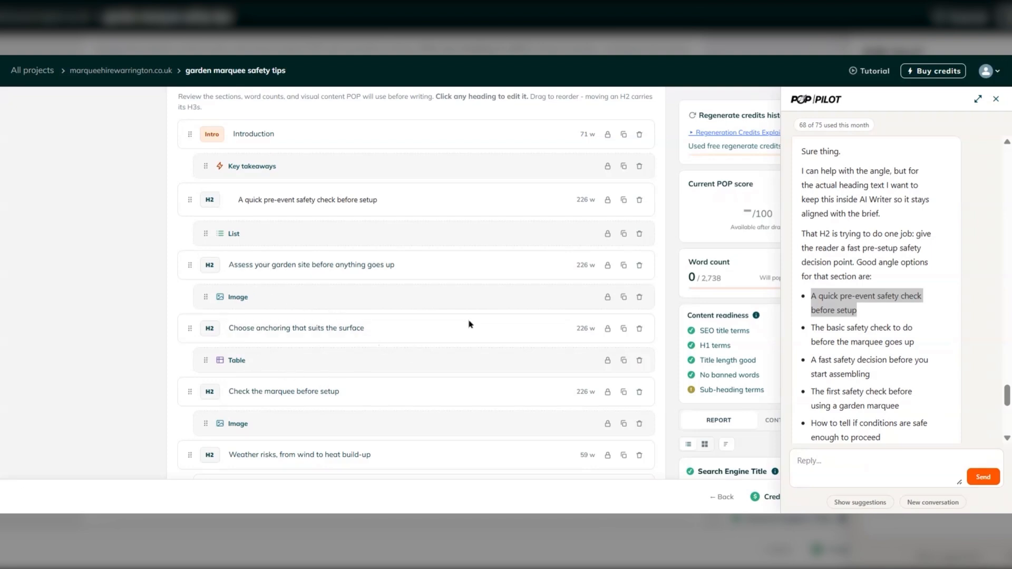
{"action": "scroll", "coordinate": [243, 296], "scroll_direction": "down", "scroll_amount": 3}
{"action": "scroll", "coordinate": [421, 306], "scroll_direction": "down", "scroll_amount": 3}
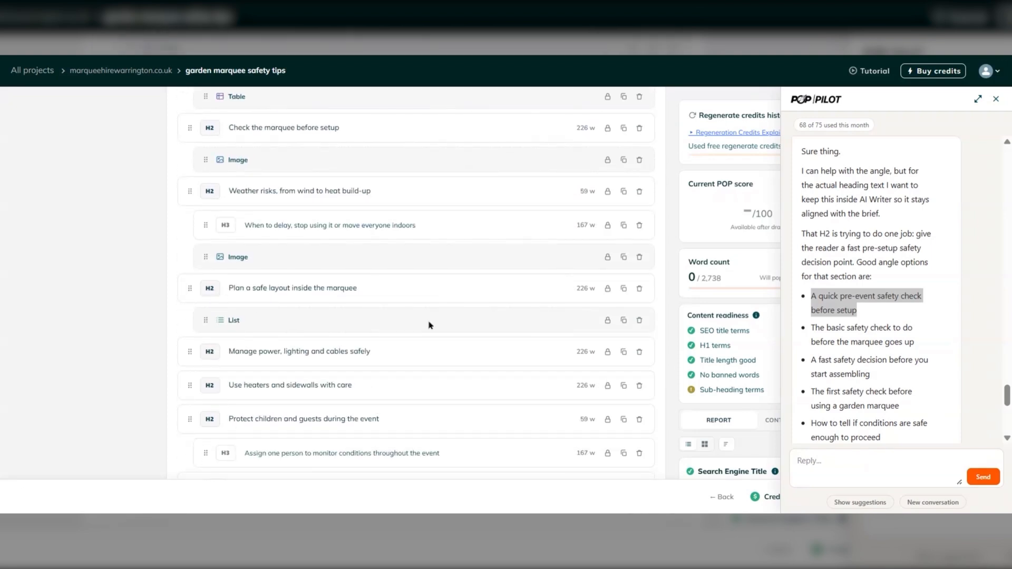
{"action": "scroll", "coordinate": [430, 324], "scroll_direction": "down", "scroll_amount": 3}
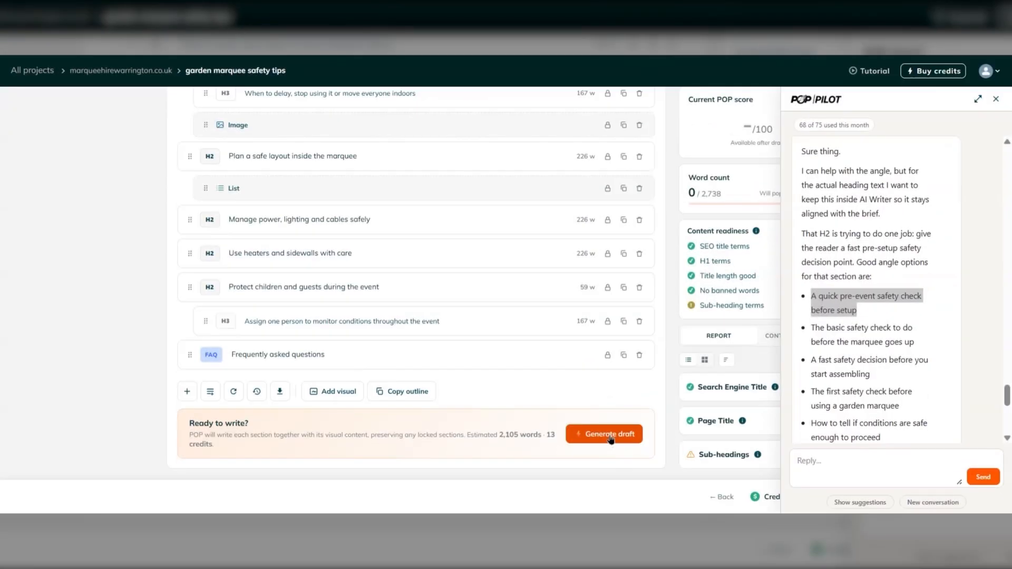
{"action": "left_click", "coordinate": [609, 435]}
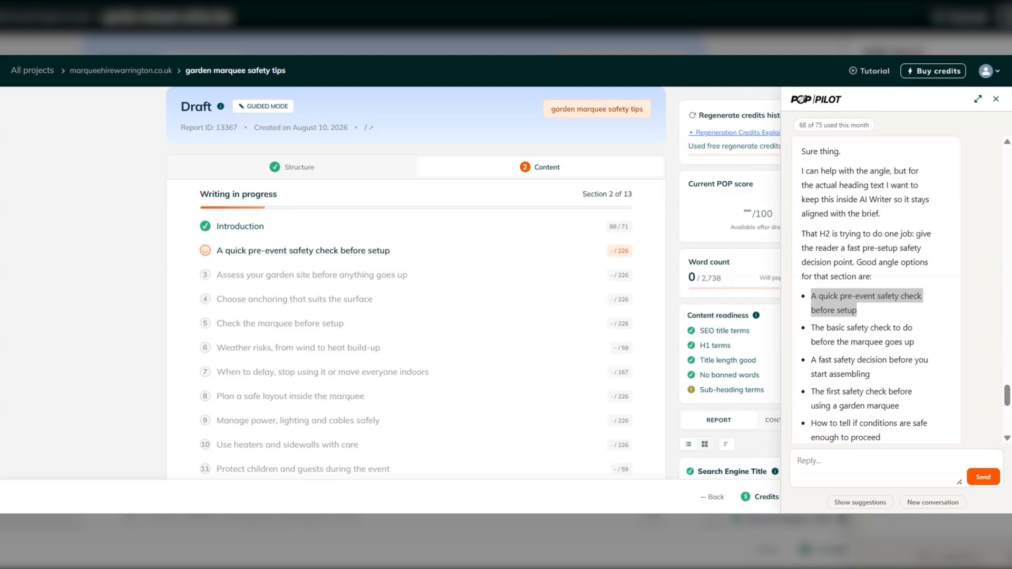
{"action": "scroll", "coordinate": [891, 344], "scroll_direction": "down", "scroll_amount": 7}
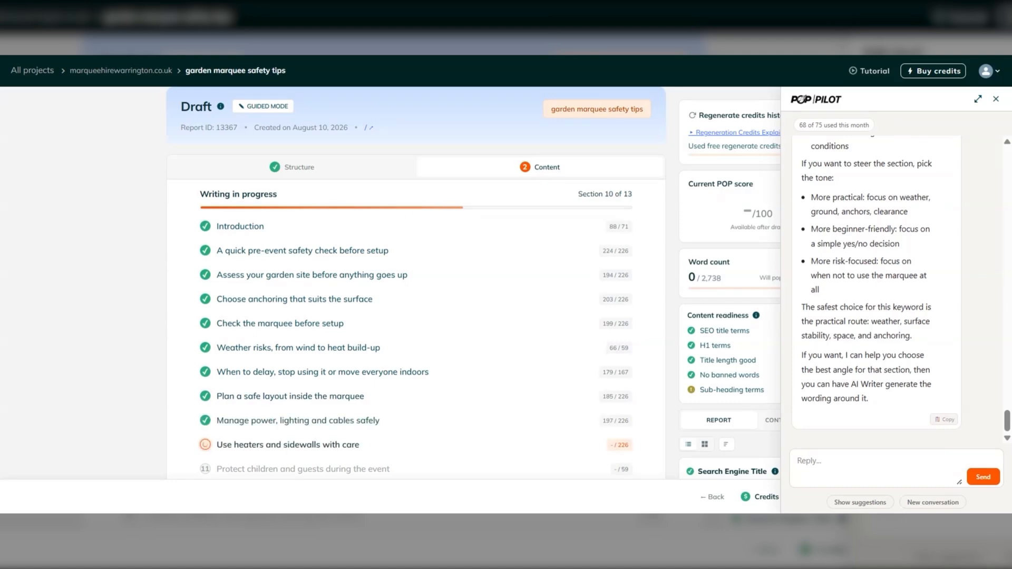
{"action": "left_click", "coordinate": [996, 99]}
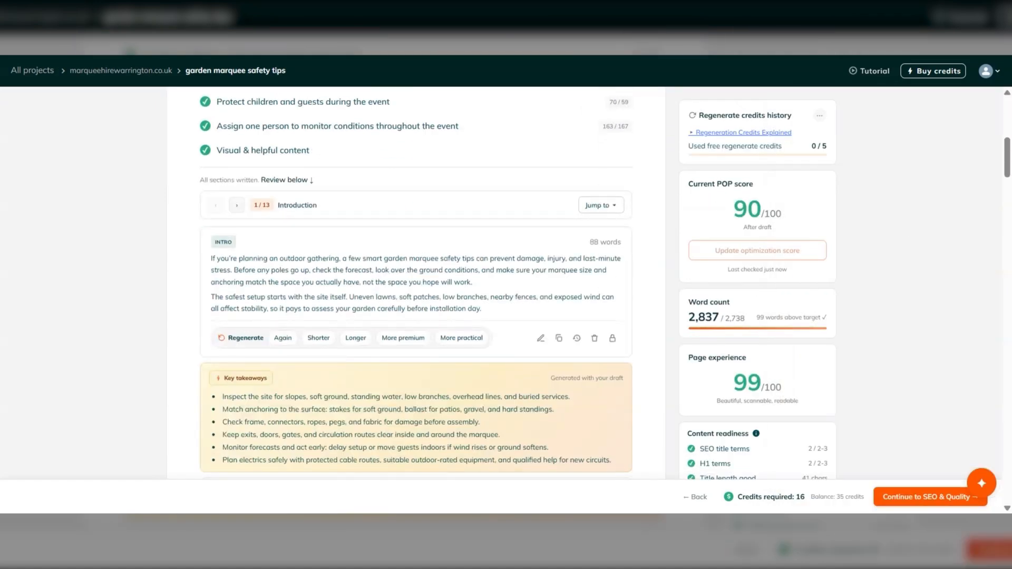
Generate an image for the draft section "Assess your garden site before anything goes up"
{"action": "scroll", "coordinate": [911, 227], "scroll_direction": "down", "scroll_amount": 2}
{"action": "scroll", "coordinate": [428, 327], "scroll_direction": "down", "scroll_amount": 1}
{"action": "scroll", "coordinate": [428, 327], "scroll_direction": "down", "scroll_amount": 5}
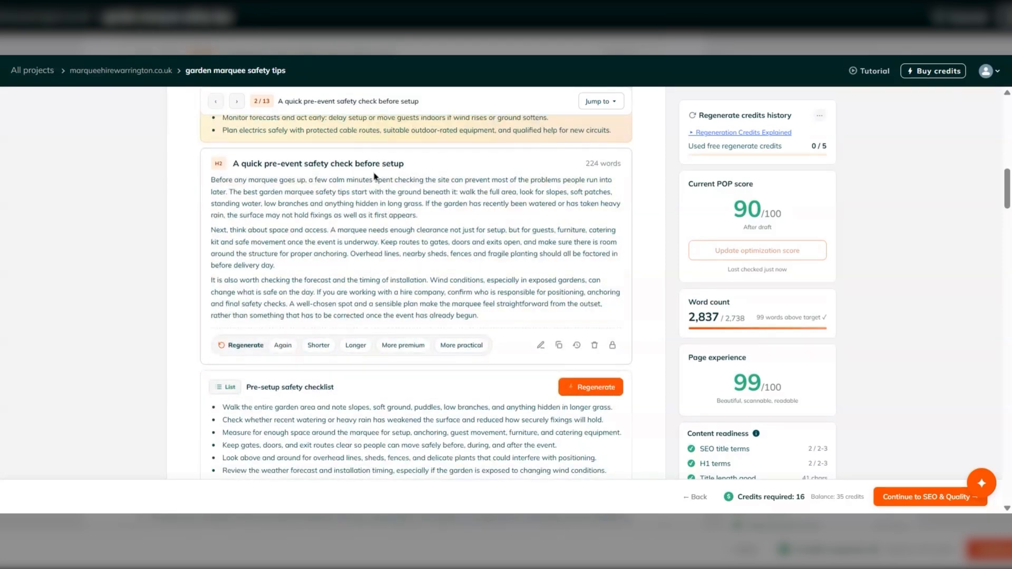
{"action": "scroll", "coordinate": [429, 223], "scroll_direction": "down", "scroll_amount": 6}
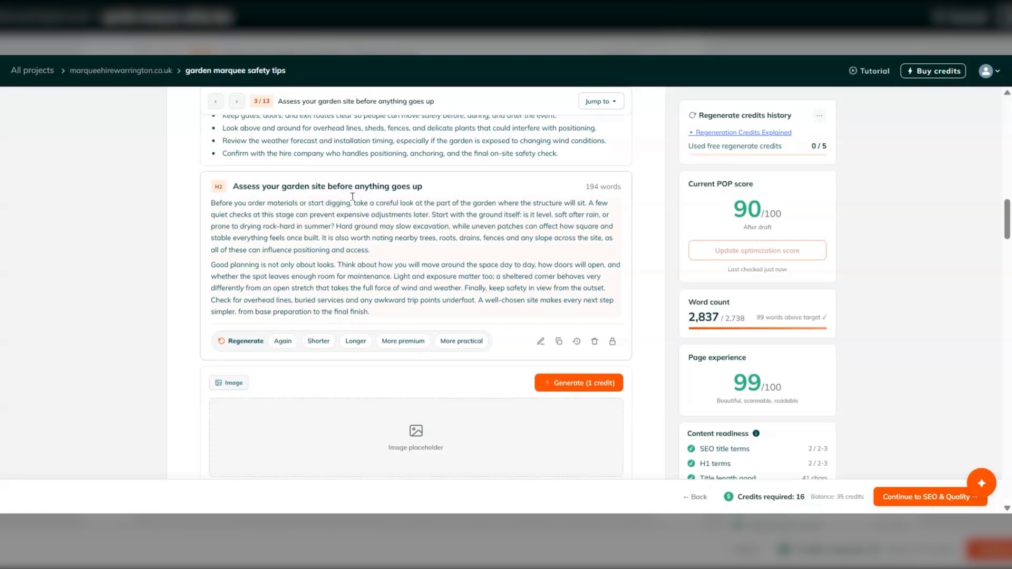
{"action": "scroll", "coordinate": [340, 246], "scroll_direction": "down", "scroll_amount": 3}
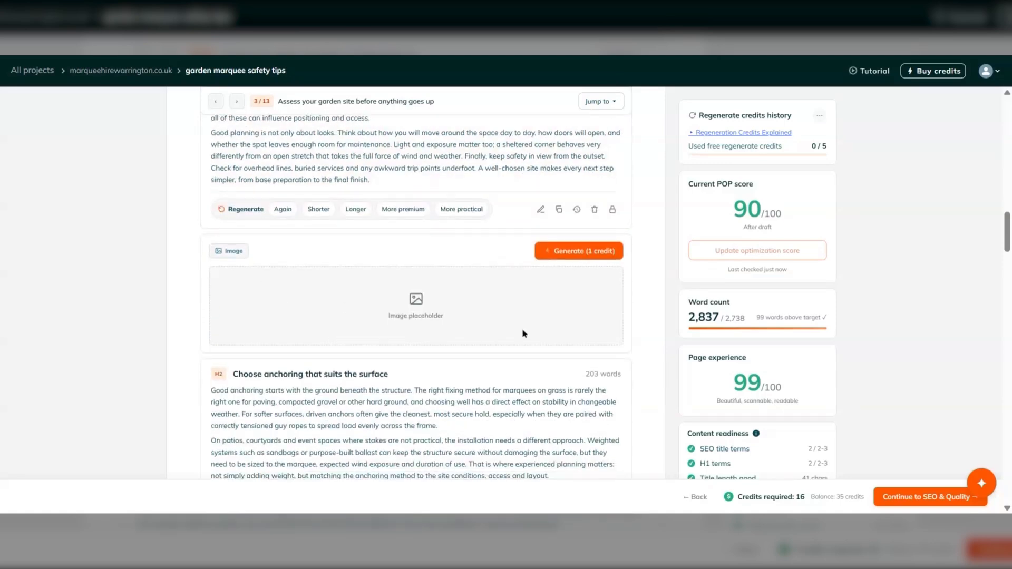
{"action": "left_click", "coordinate": [582, 255]}
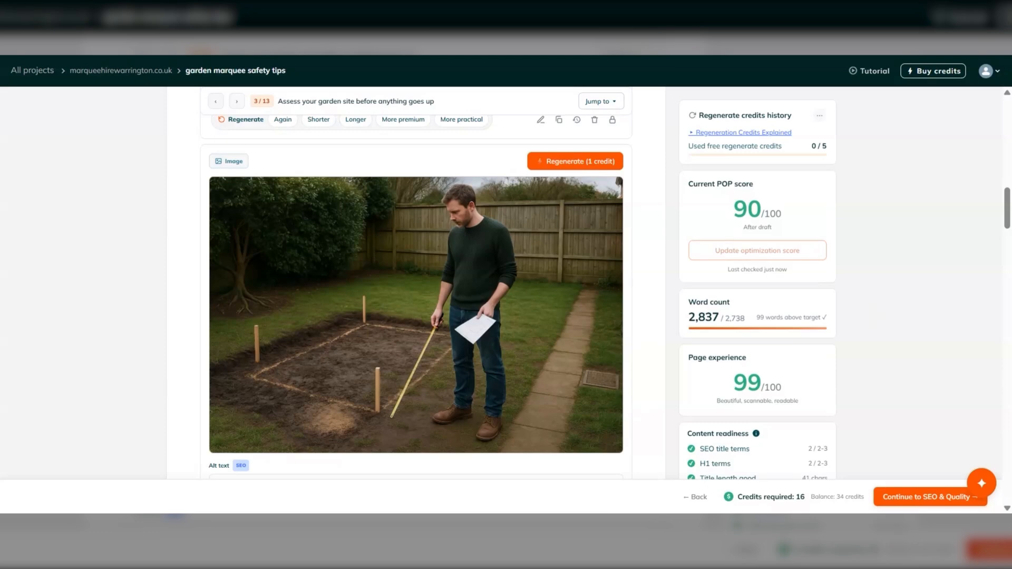
Review the rest of the draft through the frequently asked questions and continue to the SEO & Quality stage
{"action": "scroll", "coordinate": [953, 281], "scroll_direction": "down", "scroll_amount": 1}
{"action": "scroll", "coordinate": [953, 280], "scroll_direction": "down", "scroll_amount": 4}
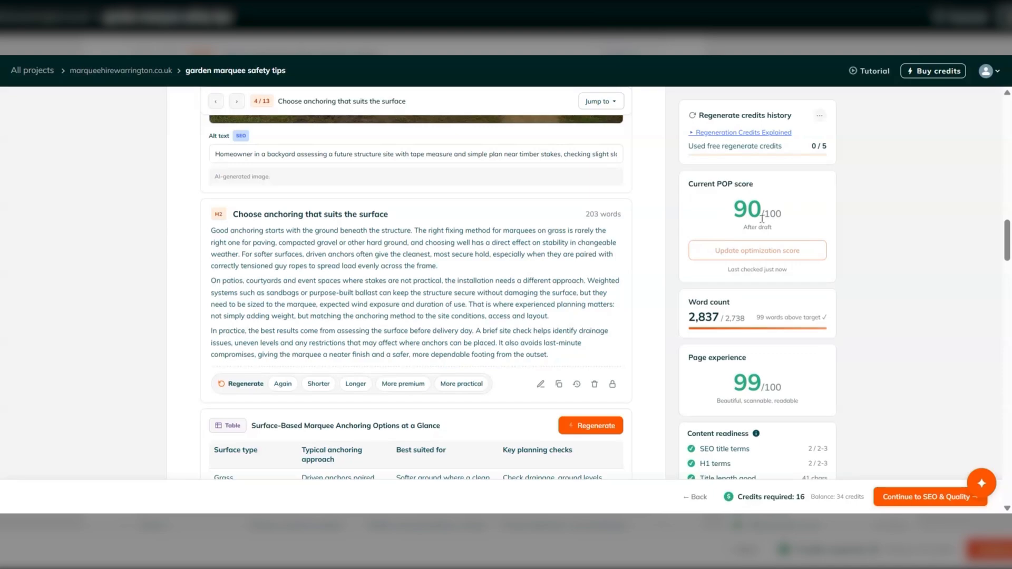
{"action": "scroll", "coordinate": [904, 292], "scroll_direction": "down", "scroll_amount": 4}
{"action": "scroll", "coordinate": [903, 293], "scroll_direction": "down", "scroll_amount": 20}
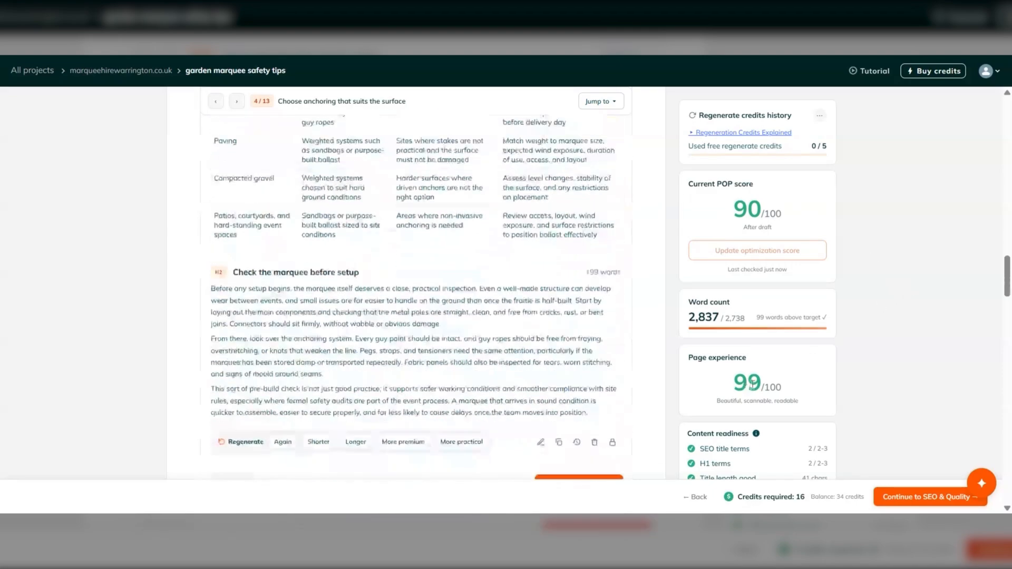
{"action": "scroll", "coordinate": [867, 363], "scroll_direction": "down", "scroll_amount": 20}
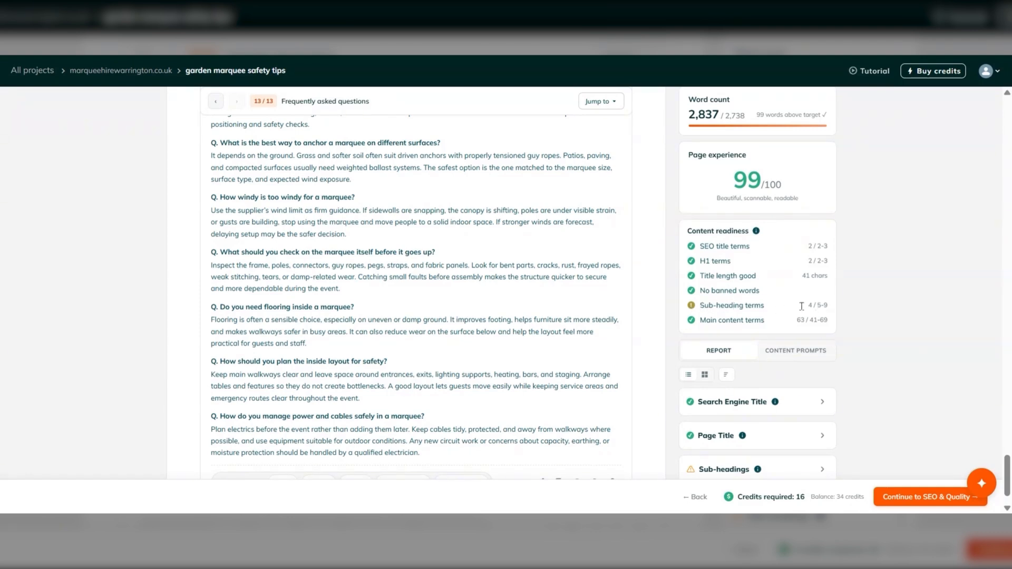
{"action": "scroll", "coordinate": [875, 294], "scroll_direction": "down", "scroll_amount": 1}
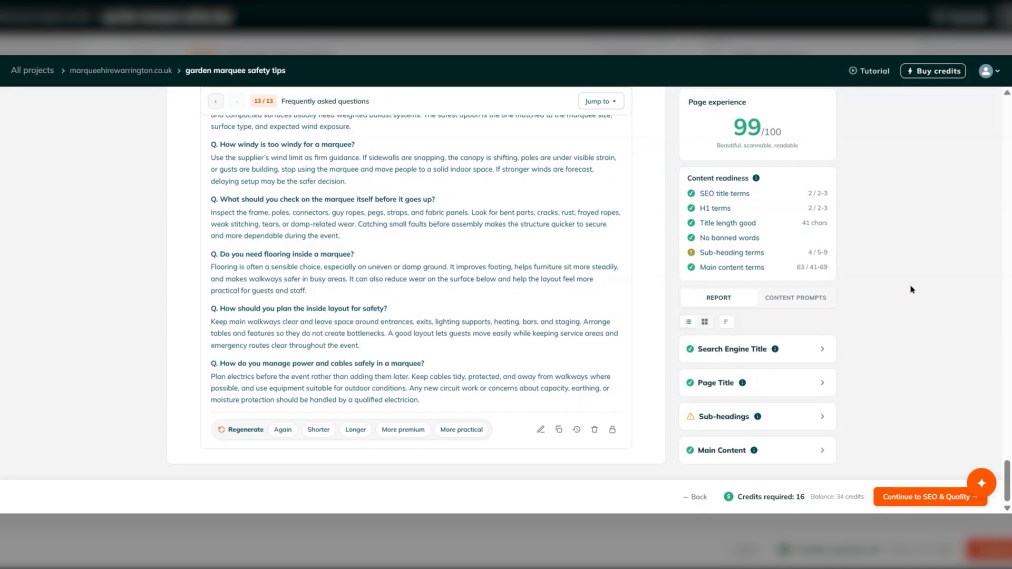
{"action": "left_click", "coordinate": [918, 503]}
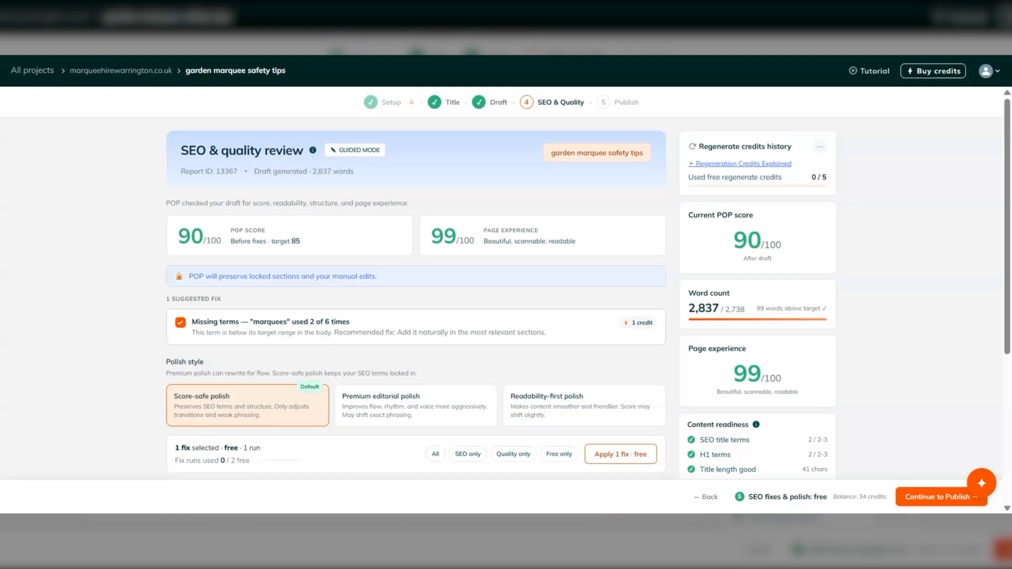
Set the polish style to Readability-first polish, check the quality review, and continue to the Publish stage
{"action": "scroll", "coordinate": [949, 307], "scroll_direction": "down", "scroll_amount": 3}
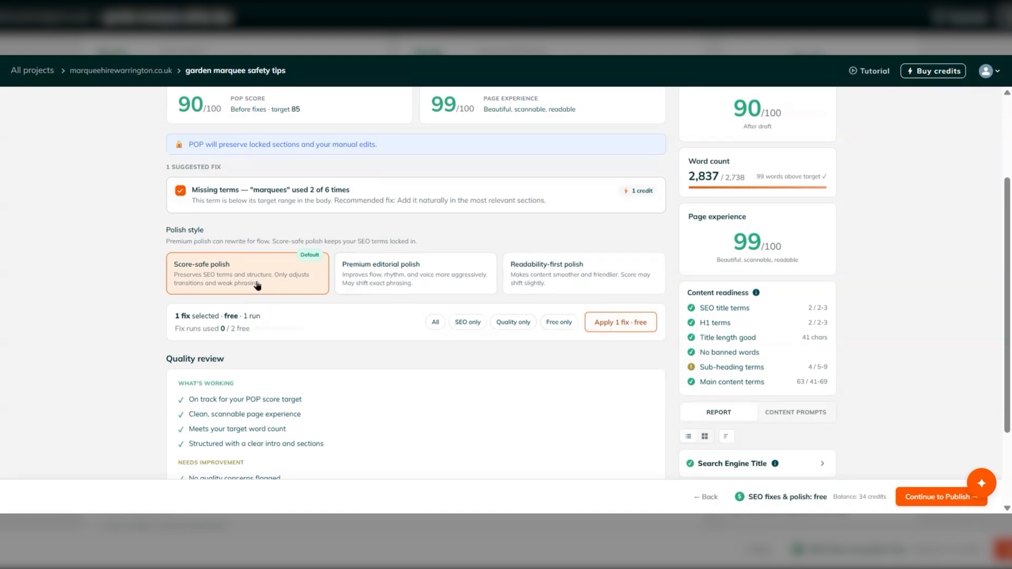
{"action": "left_click", "coordinate": [393, 277]}
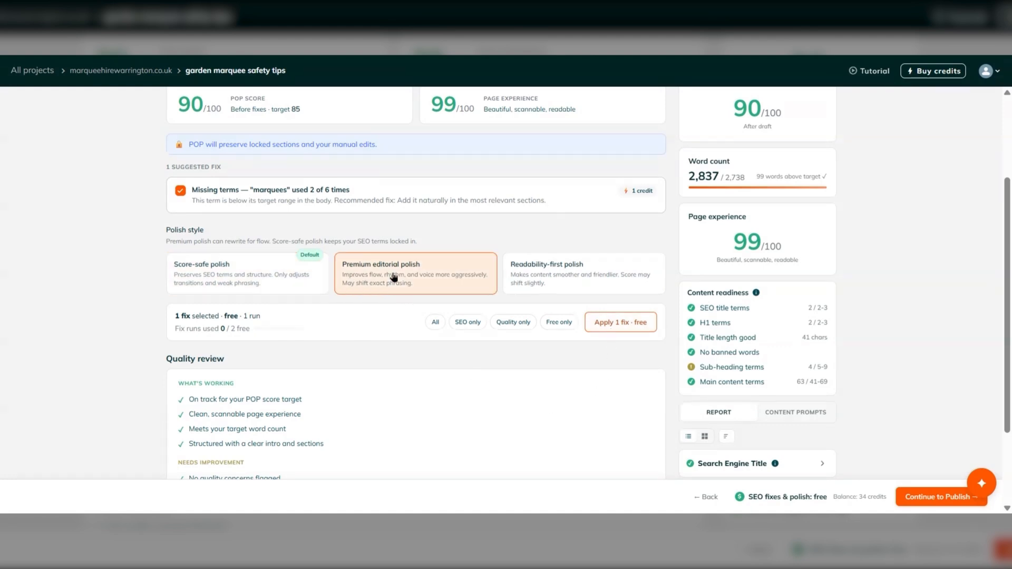
{"action": "left_click", "coordinate": [543, 280]}
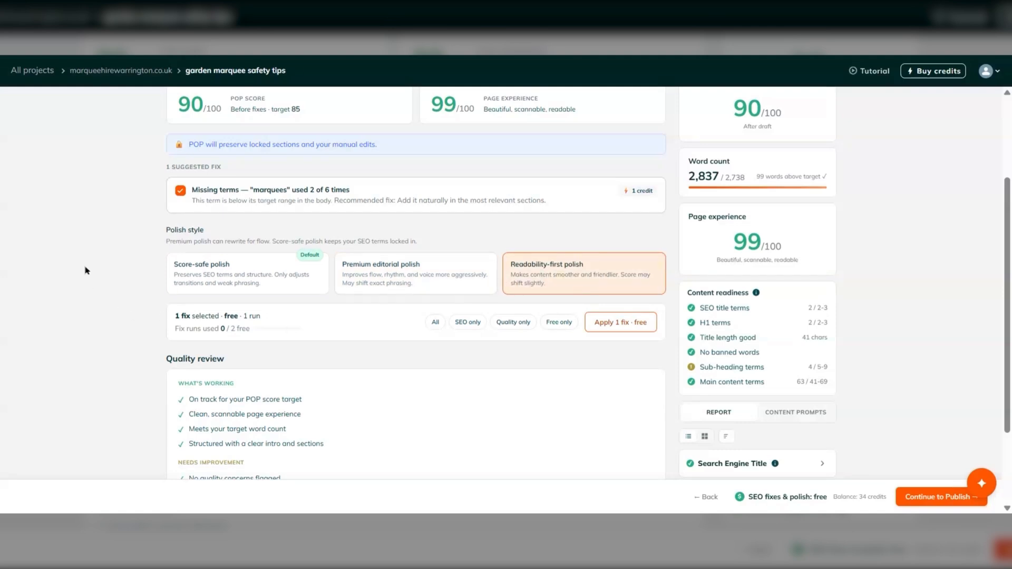
{"action": "scroll", "coordinate": [85, 271], "scroll_direction": "down", "scroll_amount": 1}
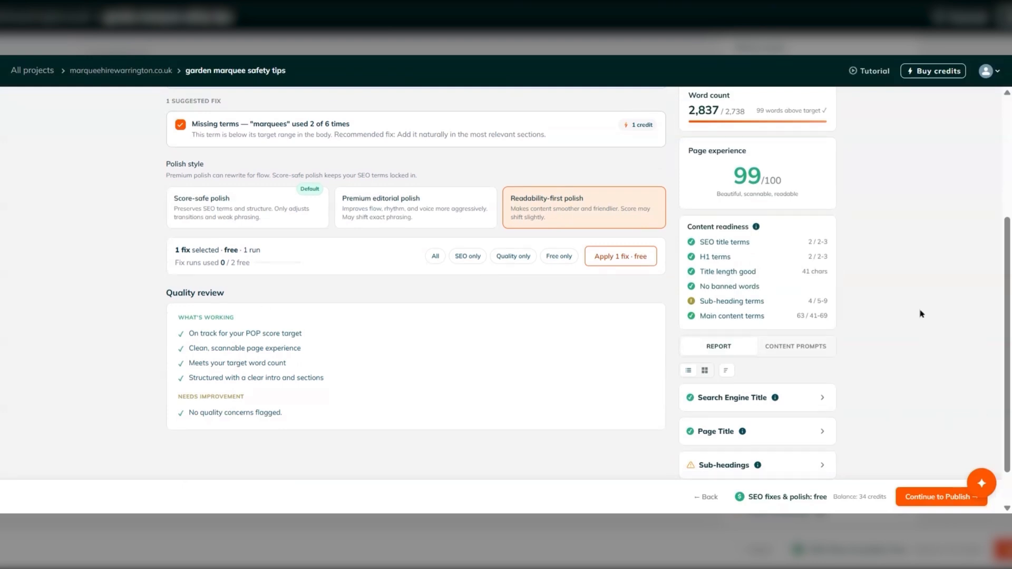
{"action": "scroll", "coordinate": [921, 314], "scroll_direction": "down", "scroll_amount": 1}
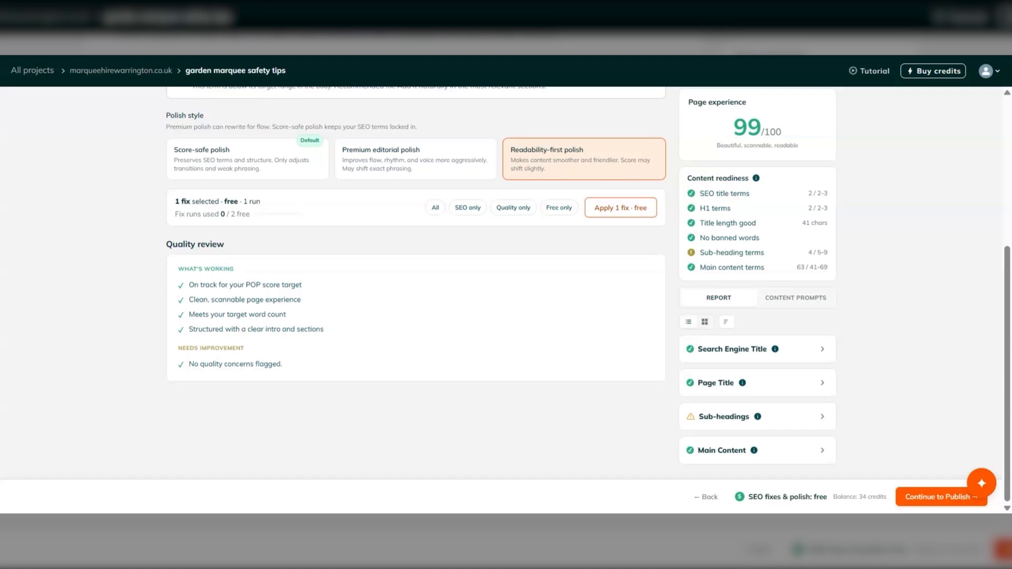
{"action": "left_click", "coordinate": [915, 501]}
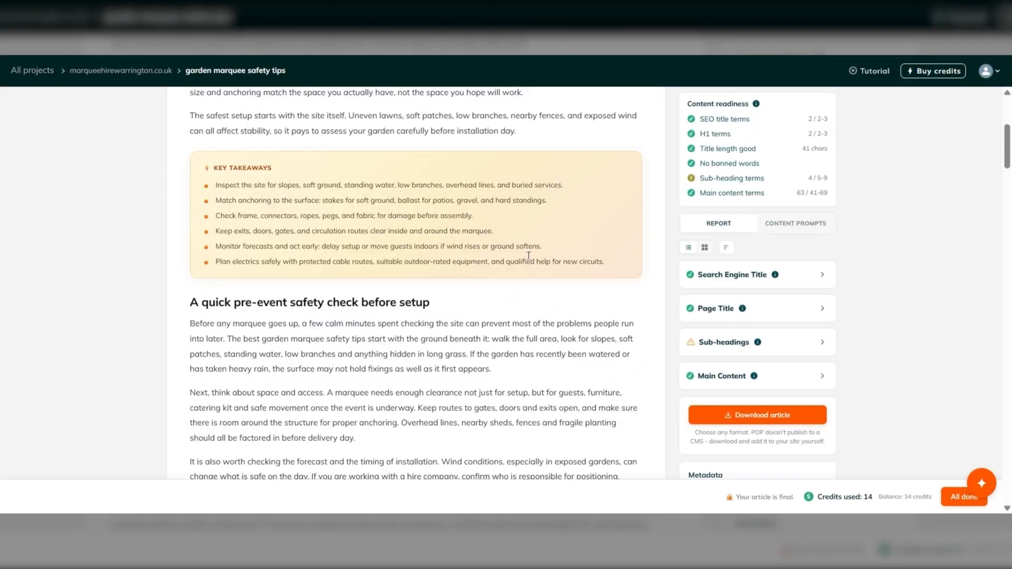
Read through the final article preview from the title to the frequently asked questions and return to its beginning
{"action": "scroll", "coordinate": [573, 285], "scroll_direction": "up", "scroll_amount": 5}
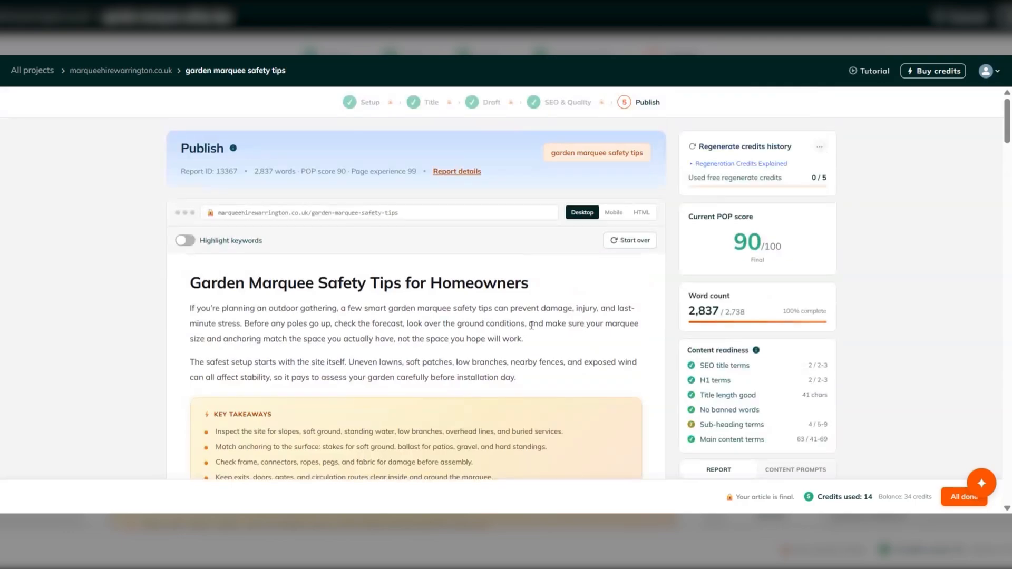
{"action": "scroll", "coordinate": [585, 351], "scroll_direction": "down", "scroll_amount": 10}
{"action": "scroll", "coordinate": [529, 325], "scroll_direction": "down", "scroll_amount": 15}
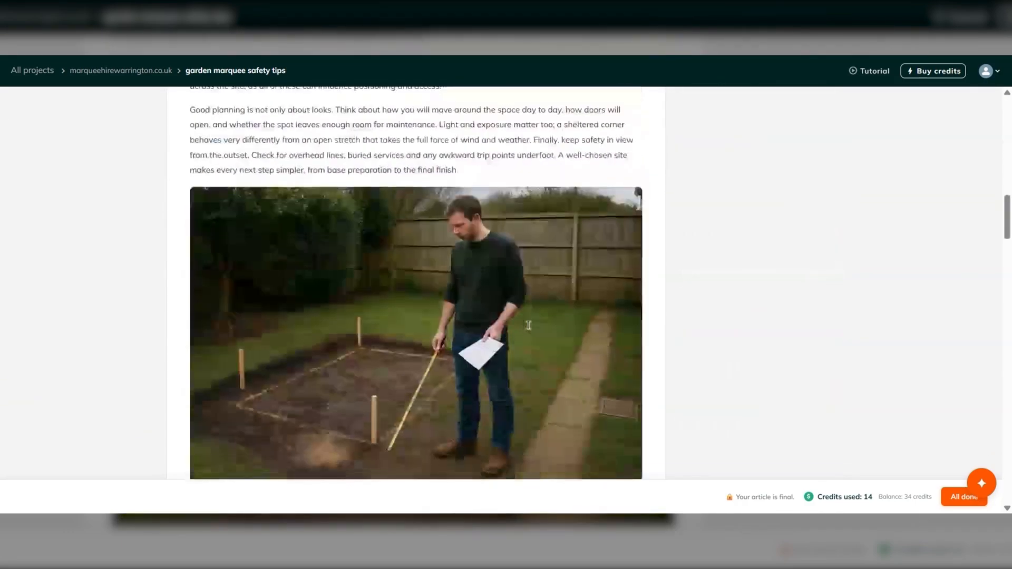
{"action": "scroll", "coordinate": [529, 325], "scroll_direction": "down", "scroll_amount": 15}
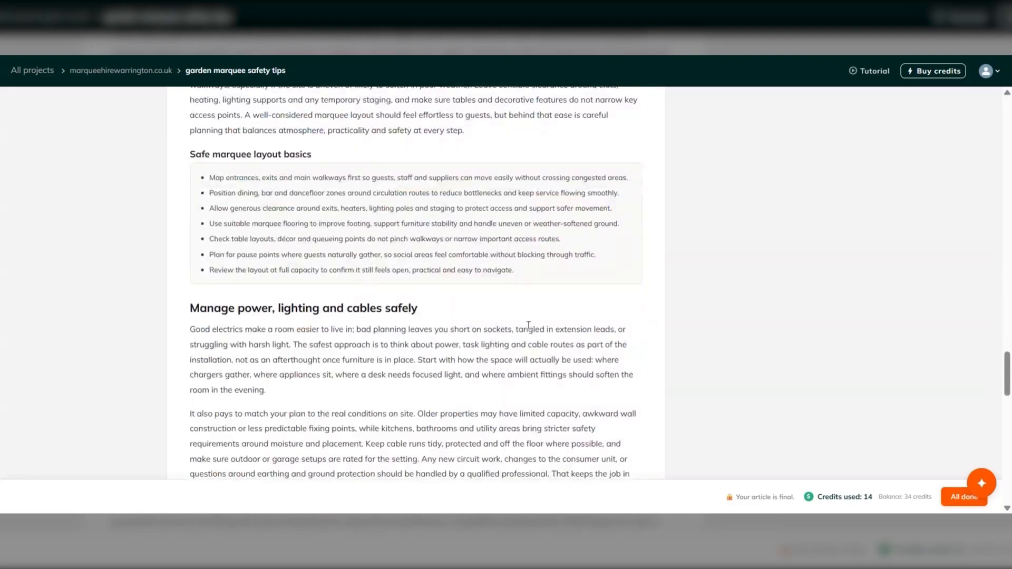
{"action": "scroll", "coordinate": [529, 325], "scroll_direction": "down", "scroll_amount": 15}
{"action": "scroll", "coordinate": [529, 325], "scroll_direction": "down", "scroll_amount": 10}
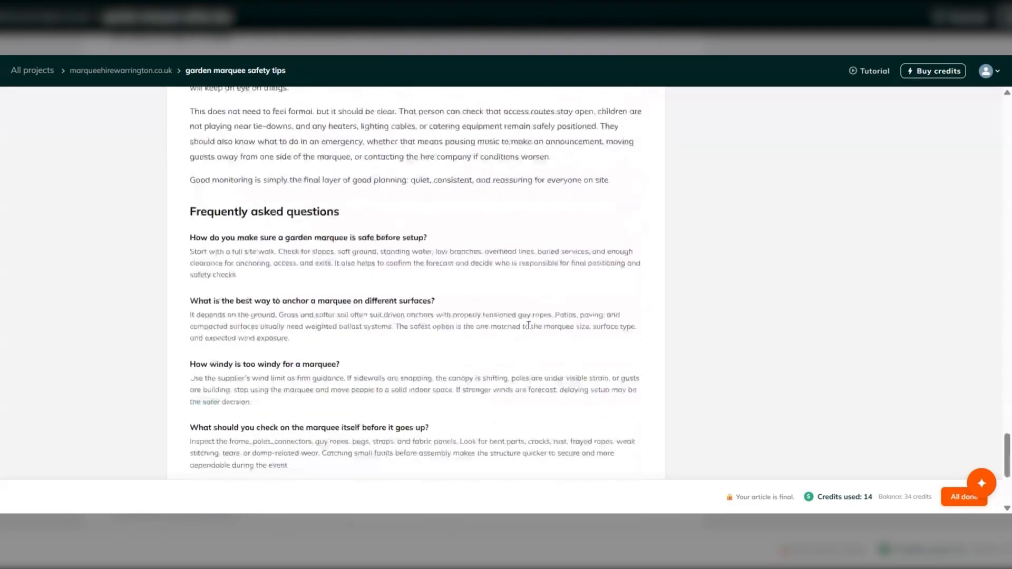
{"action": "scroll", "coordinate": [530, 331], "scroll_direction": "up", "scroll_amount": 20}
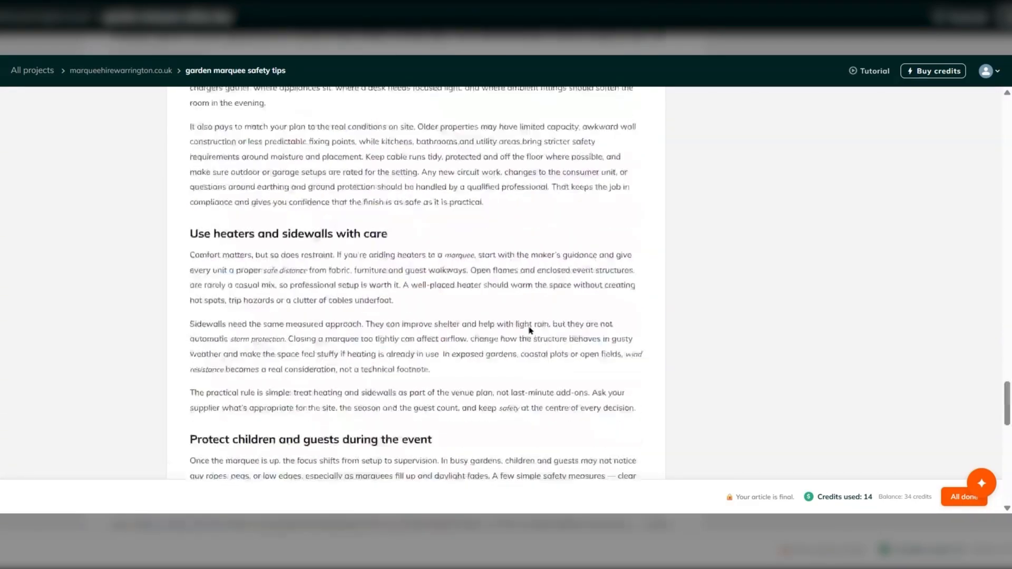
{"action": "scroll", "coordinate": [529, 330], "scroll_direction": "up", "scroll_amount": 20}
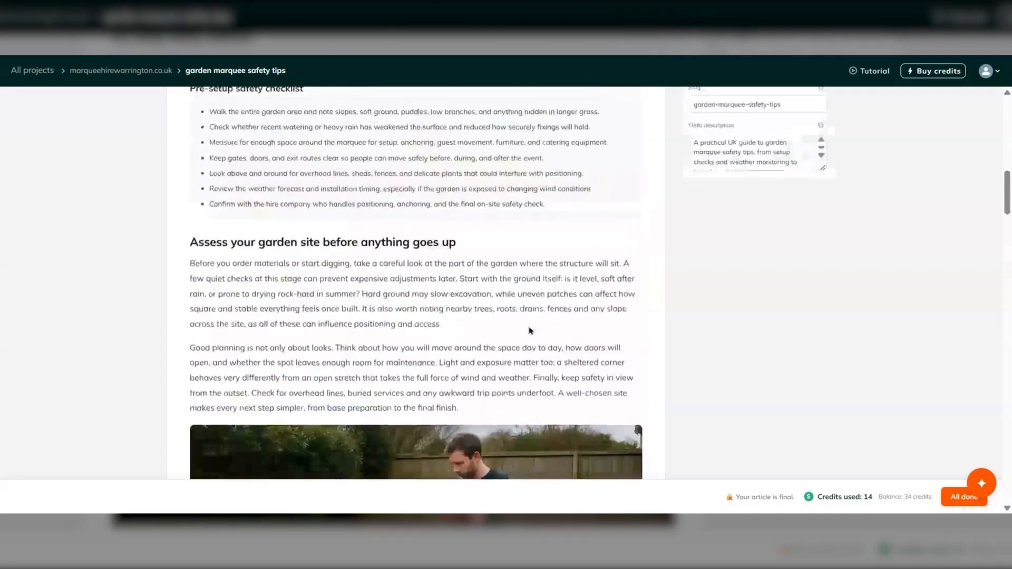
{"action": "scroll", "coordinate": [288, 317], "scroll_direction": "up", "scroll_amount": 1}
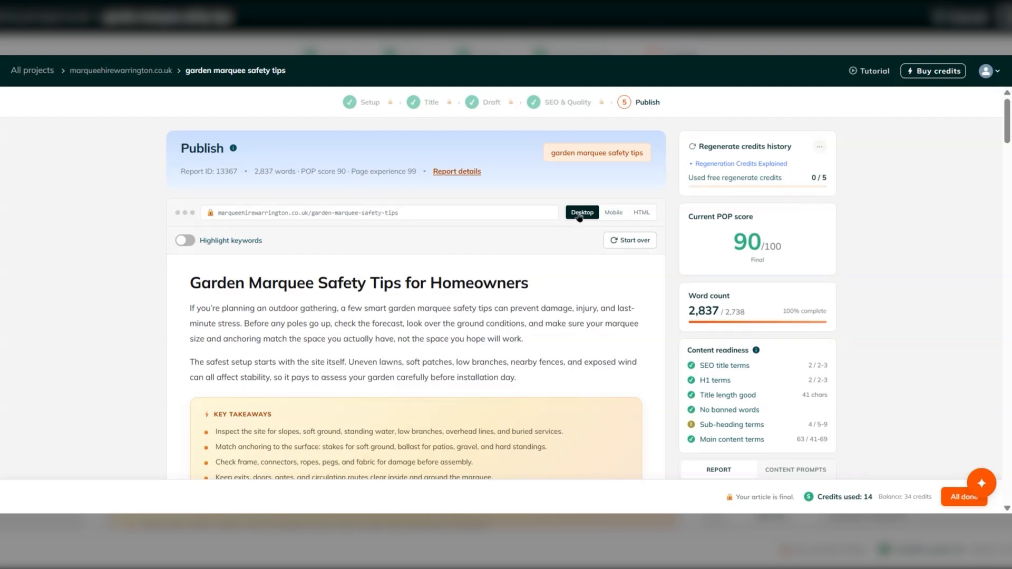
Preview the final article in the Mobile and HTML views and return to the Desktop view
{"action": "left_click", "coordinate": [612, 215]}
{"action": "left_click", "coordinate": [642, 216]}
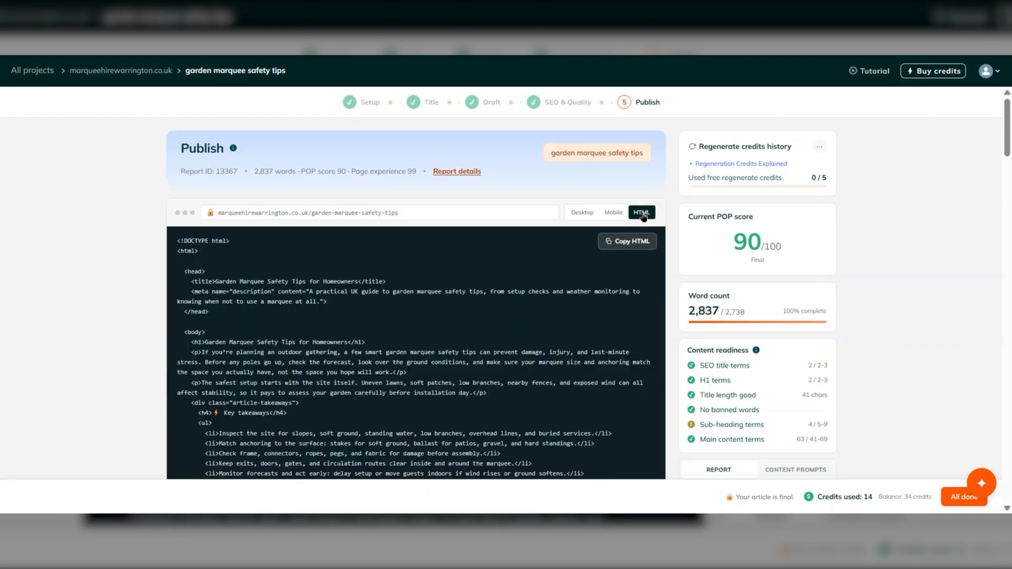
{"action": "left_click", "coordinate": [572, 217]}
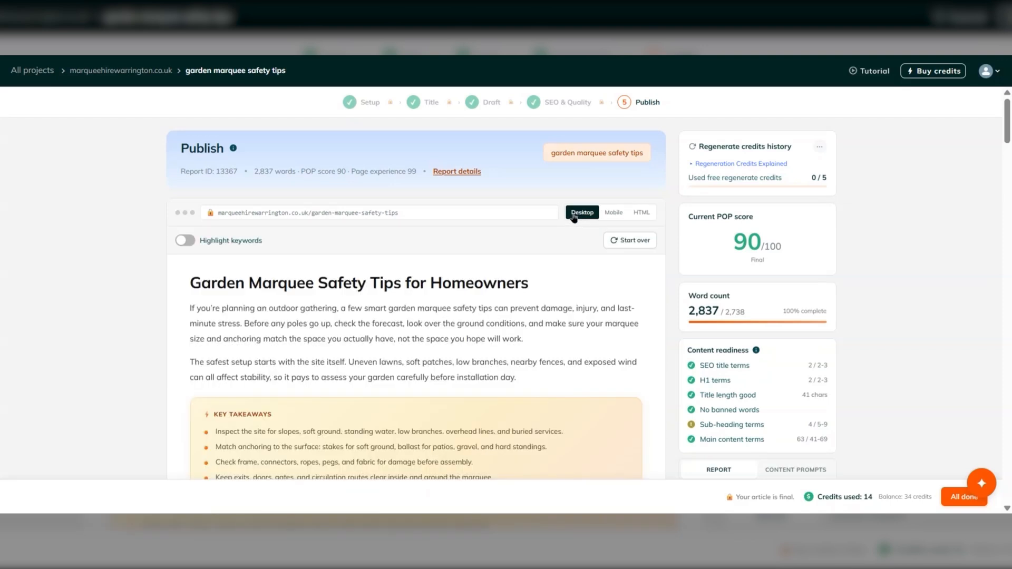
Highlight the keywords in the article preview to inspect their use, and turn the highlighting back off
{"action": "left_click", "coordinate": [185, 242]}
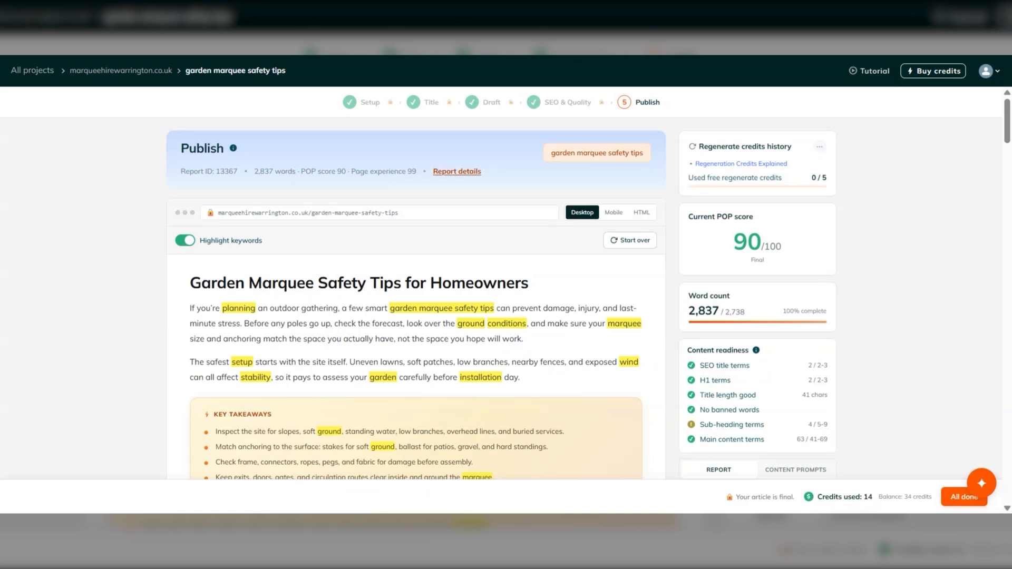
{"action": "left_click", "coordinate": [187, 245]}
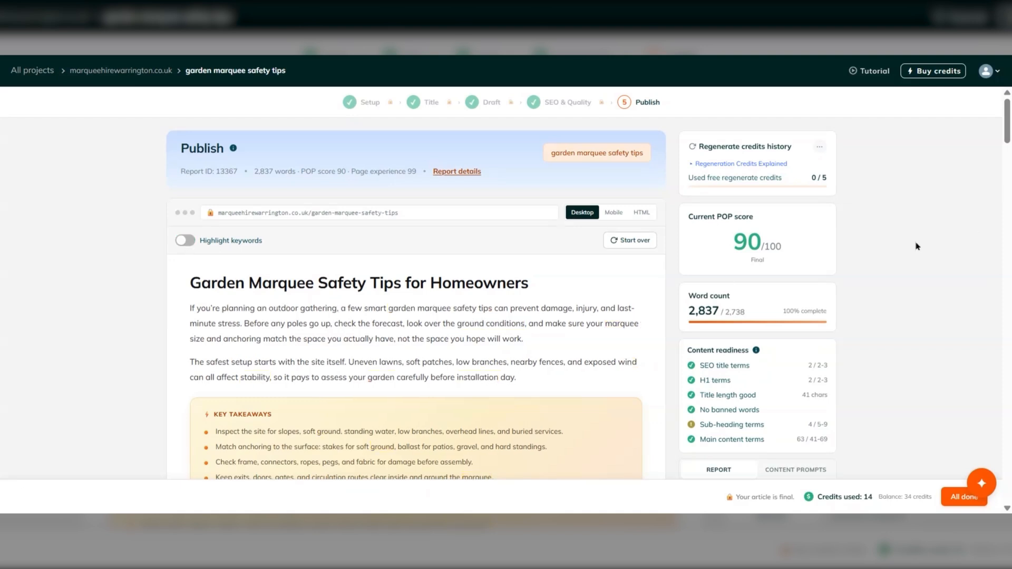
{"action": "scroll", "coordinate": [917, 246], "scroll_direction": "down", "scroll_amount": 1}
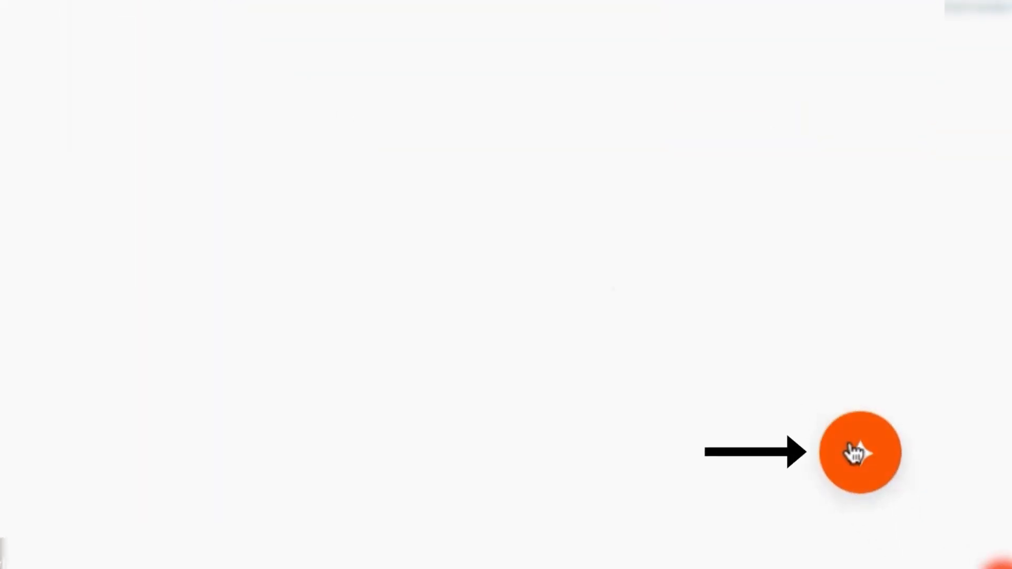
{"action": "left_click", "coordinate": [898, 535]}
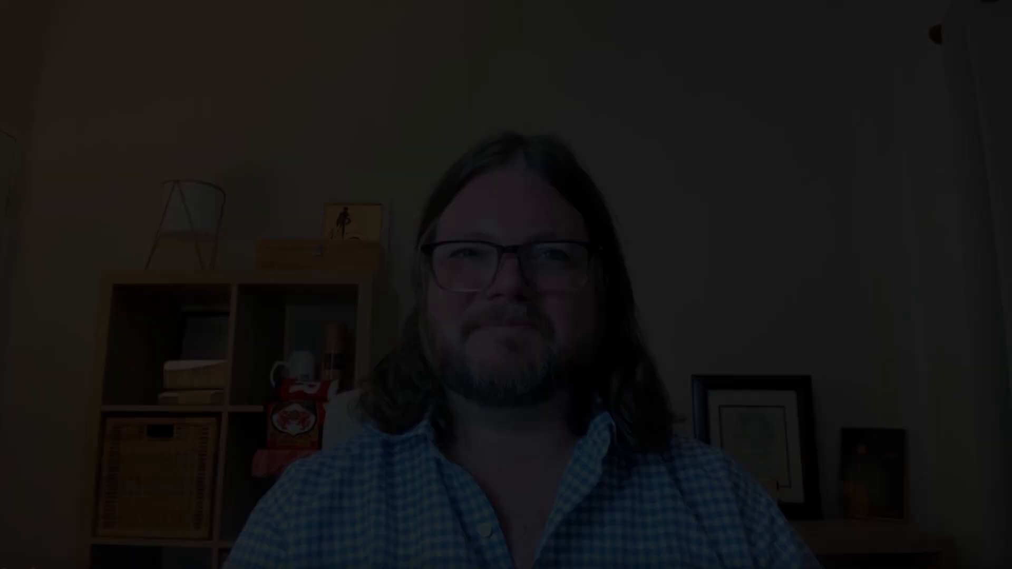